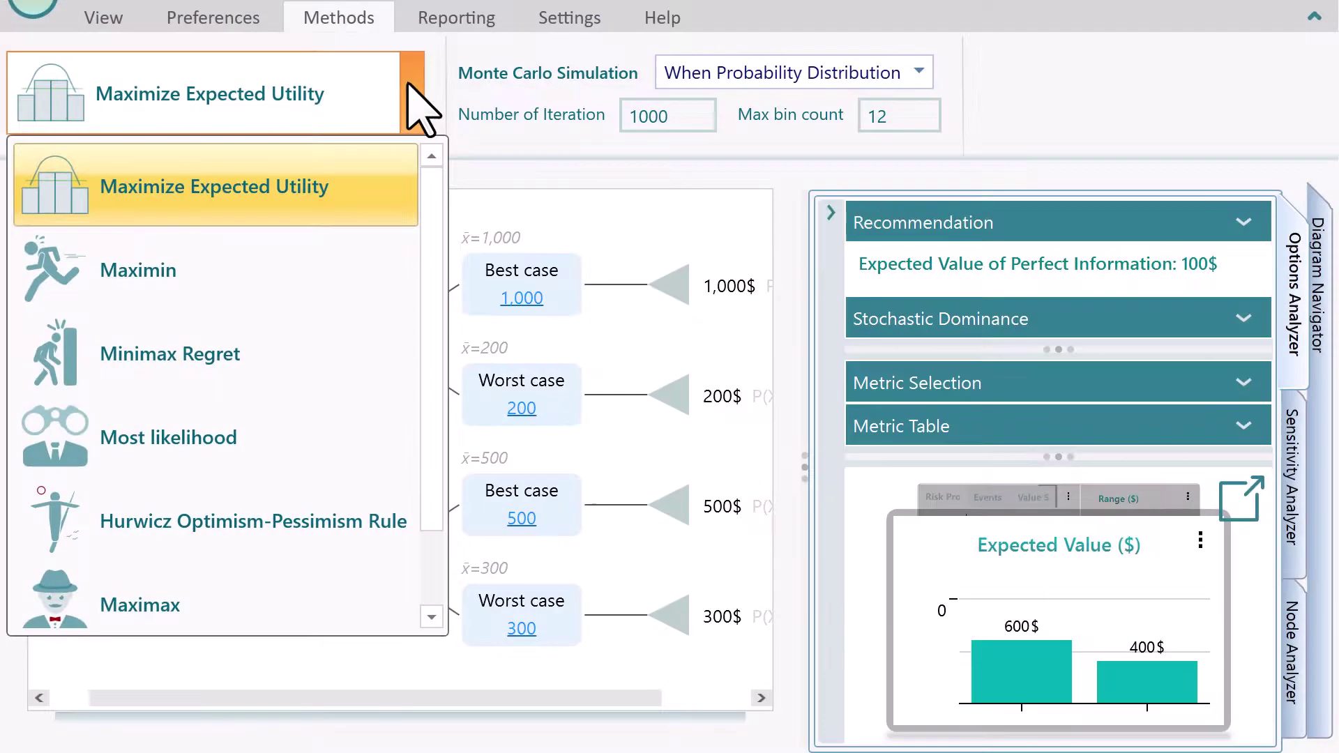
Review the tree under Maximize Expected Utility: Investment A at 600$ versus B at 400$
mouse_move(338, 171)
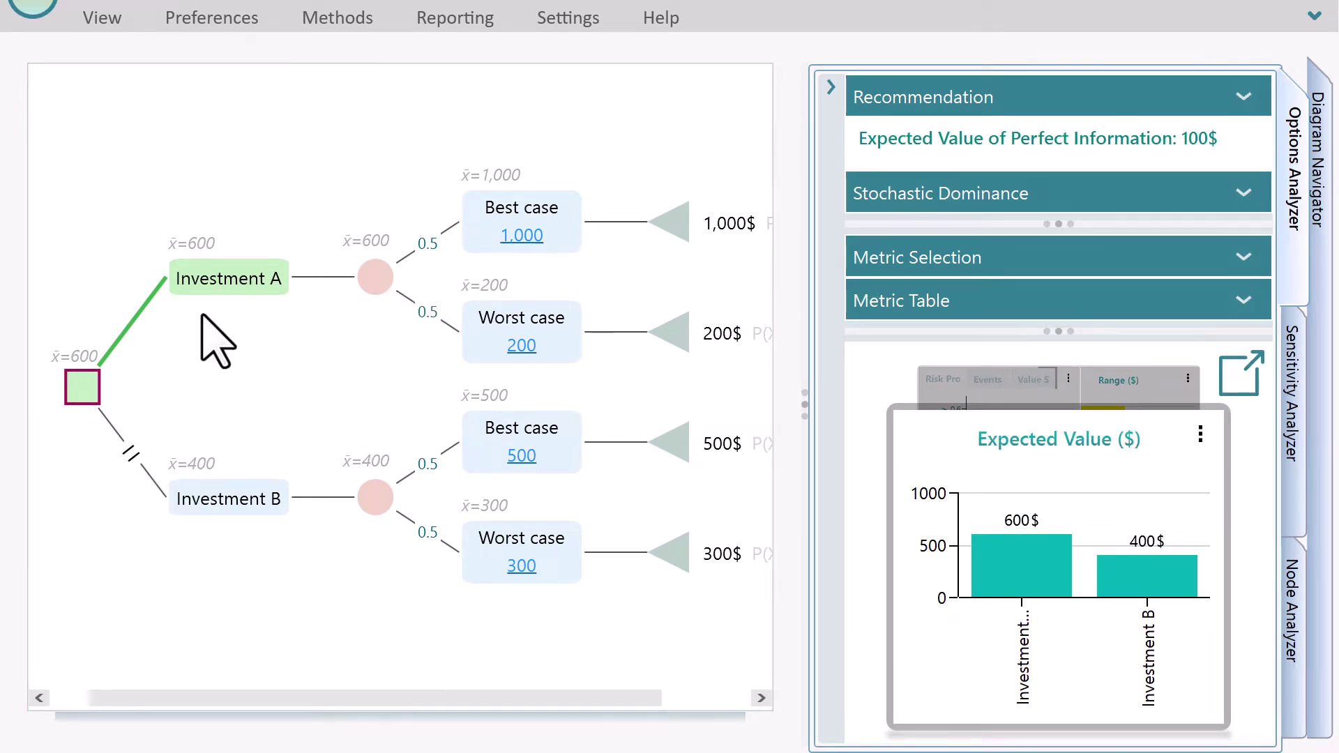
Inspect node and chart values, then expand the Recommendation naming Investment A with EVPI 100$
mouse_move(207, 296)
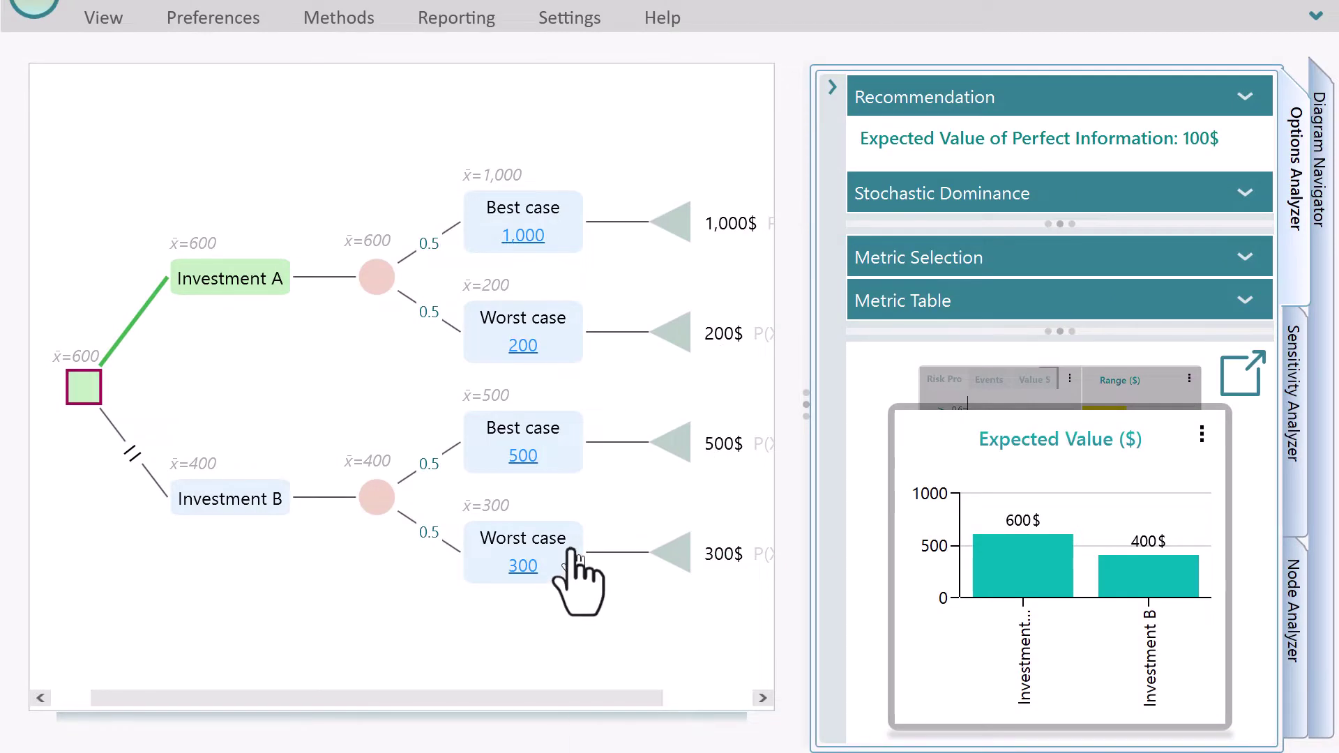
mouse_move(560, 551)
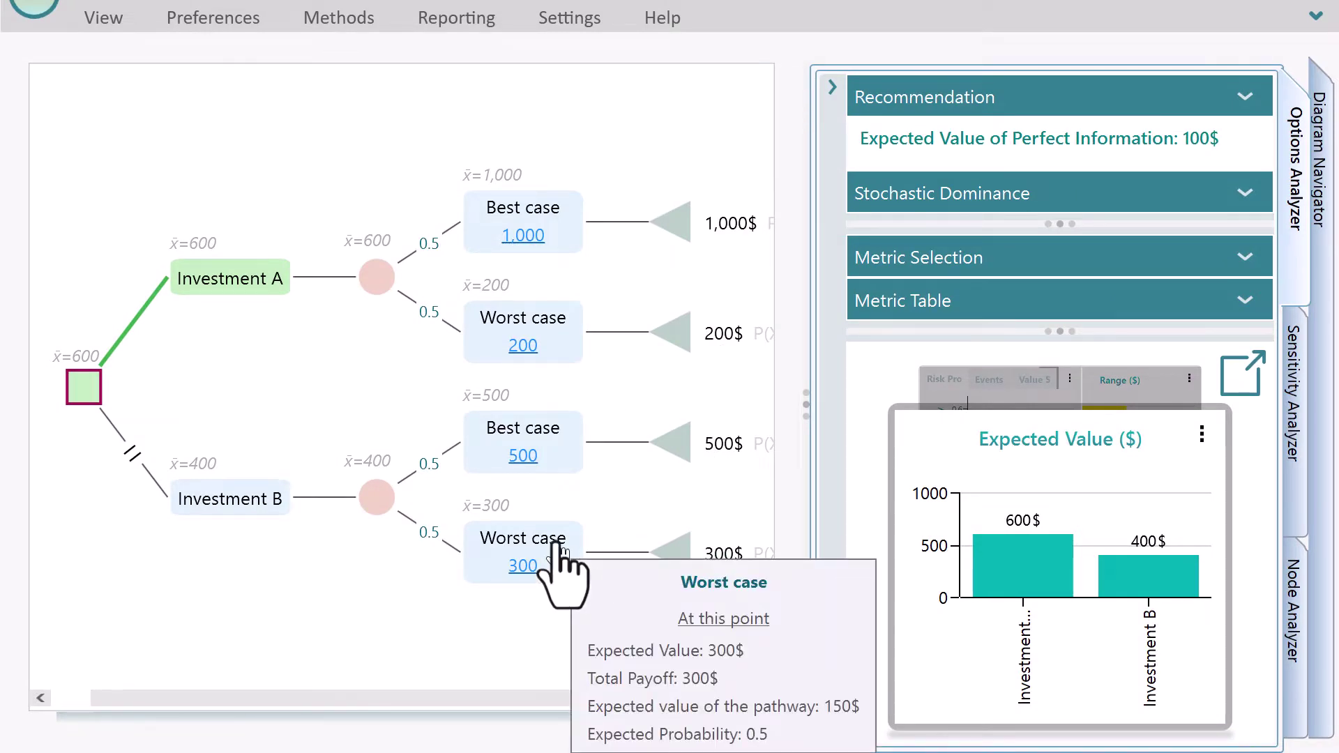
mouse_move(564, 341)
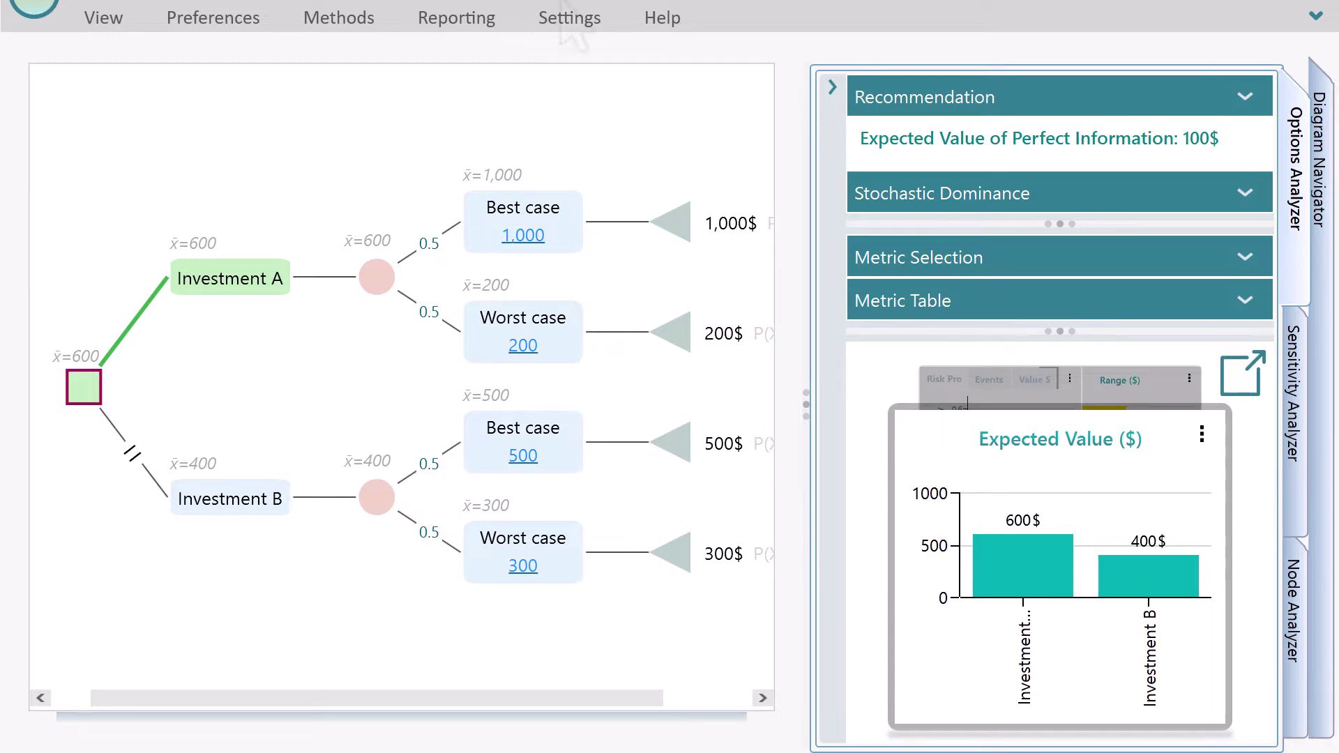
mouse_move(237, 279)
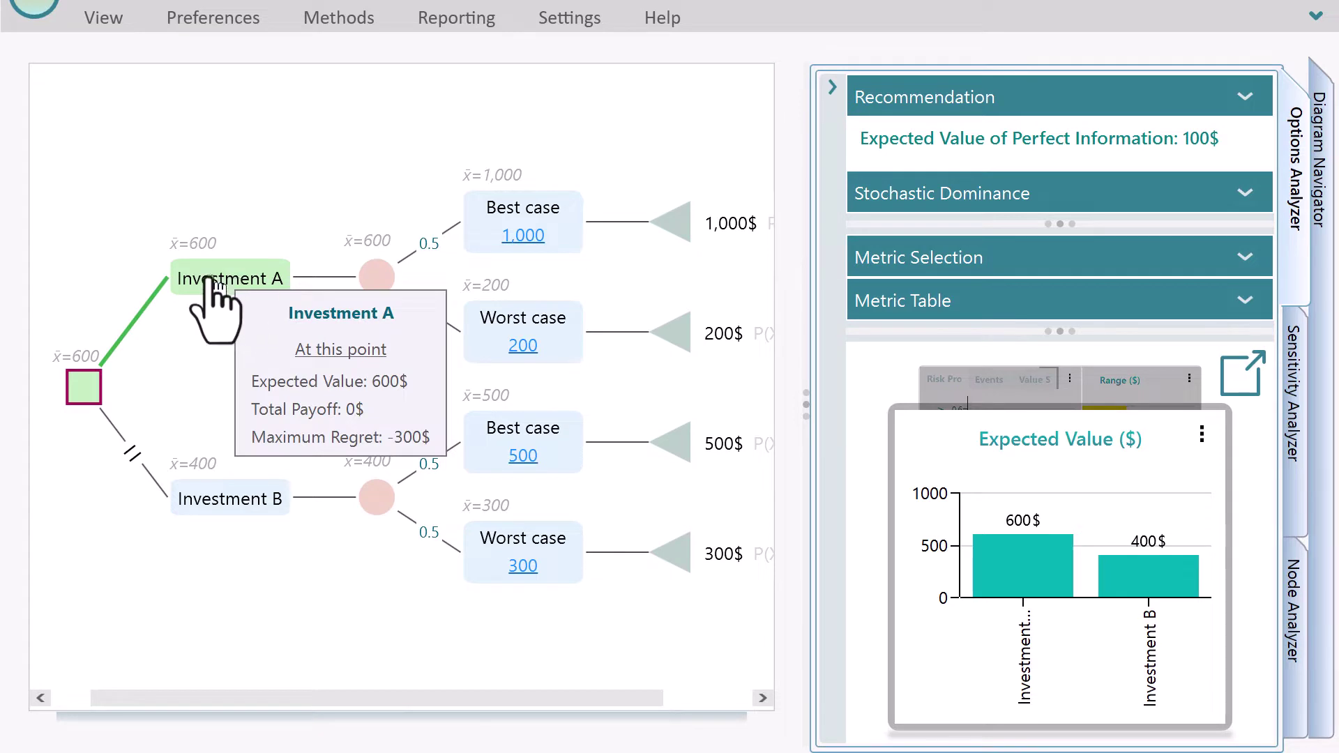
mouse_move(216, 530)
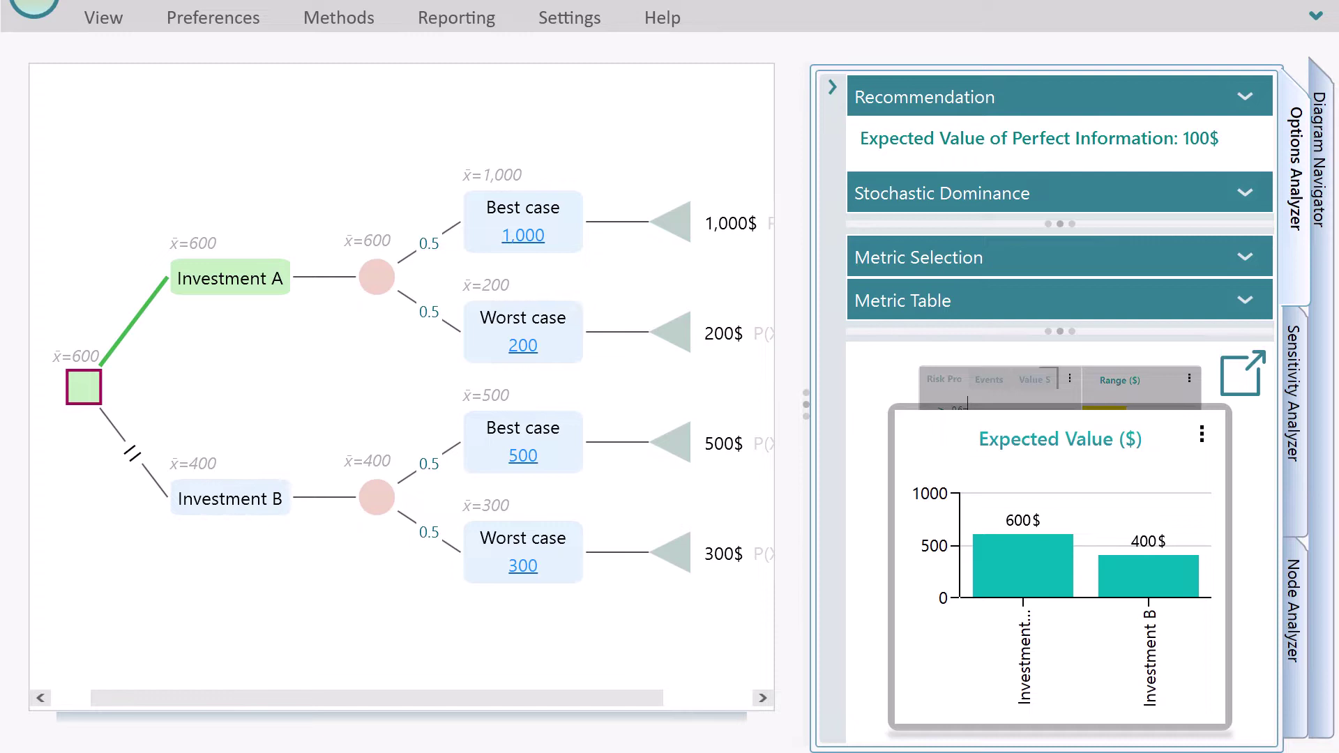
mouse_move(1009, 579)
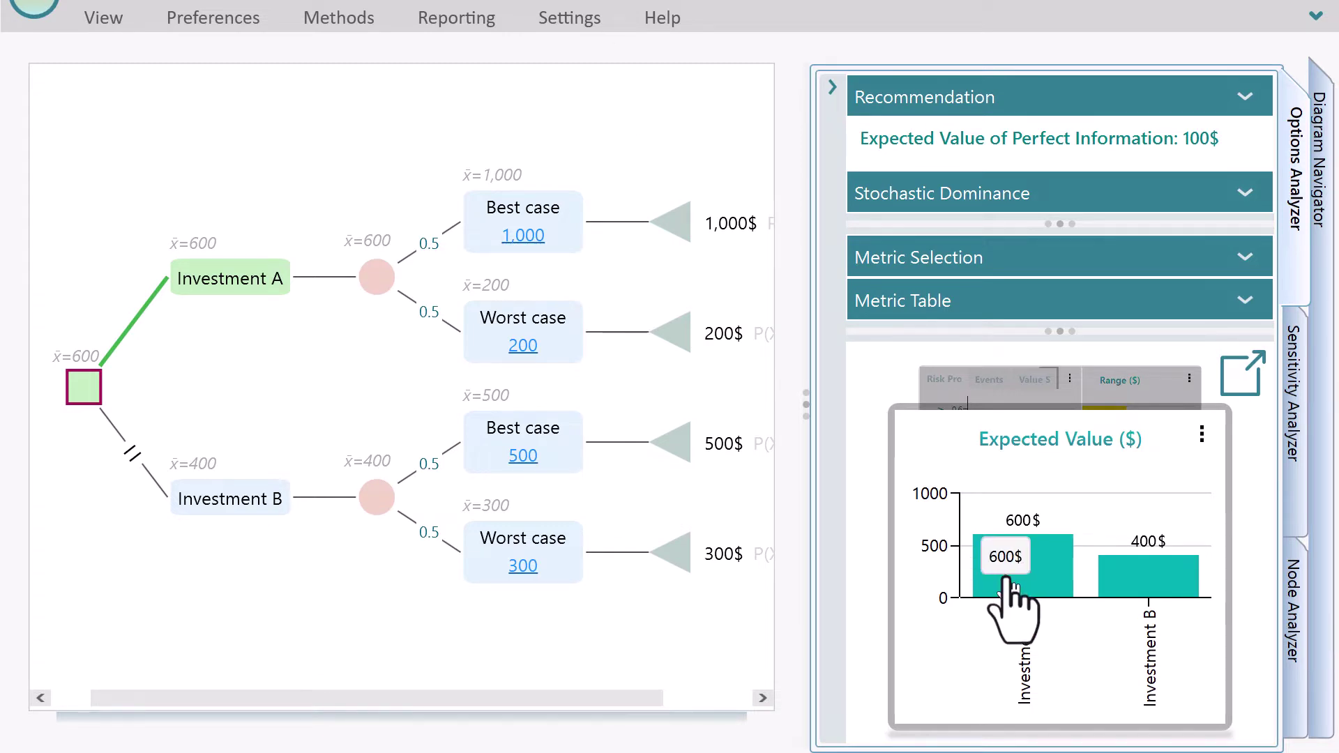
left_click(938, 106)
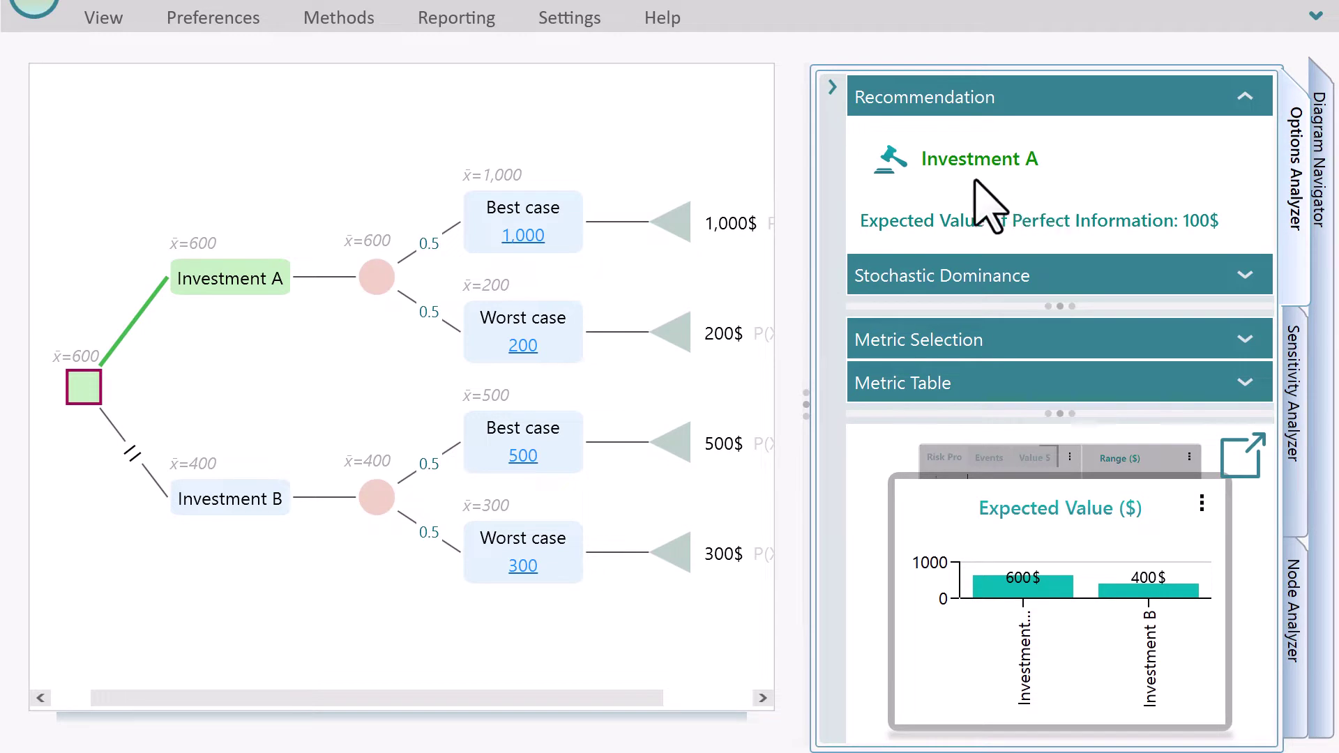
Switch the decision method to Maximin, then collapse the ribbon and the Recommendation section
left_click(338, 20)
left_click(209, 122)
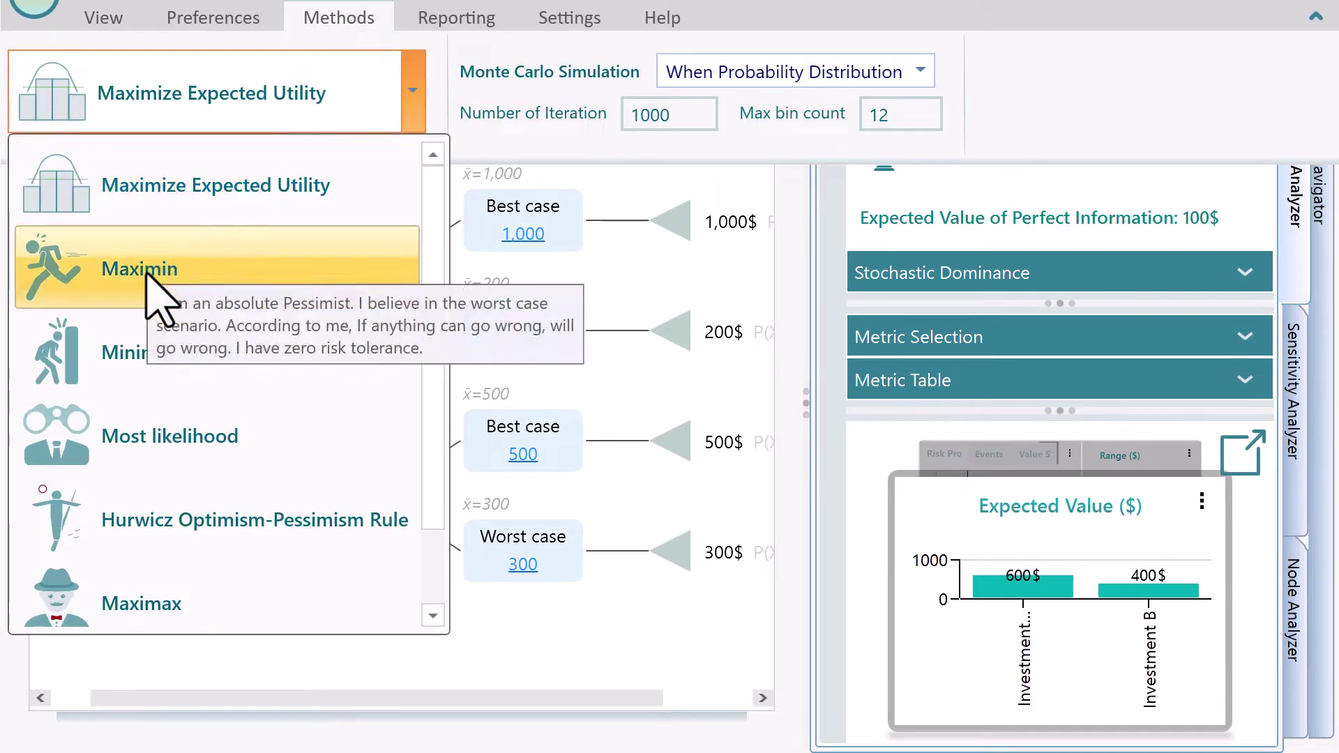
left_click(147, 274)
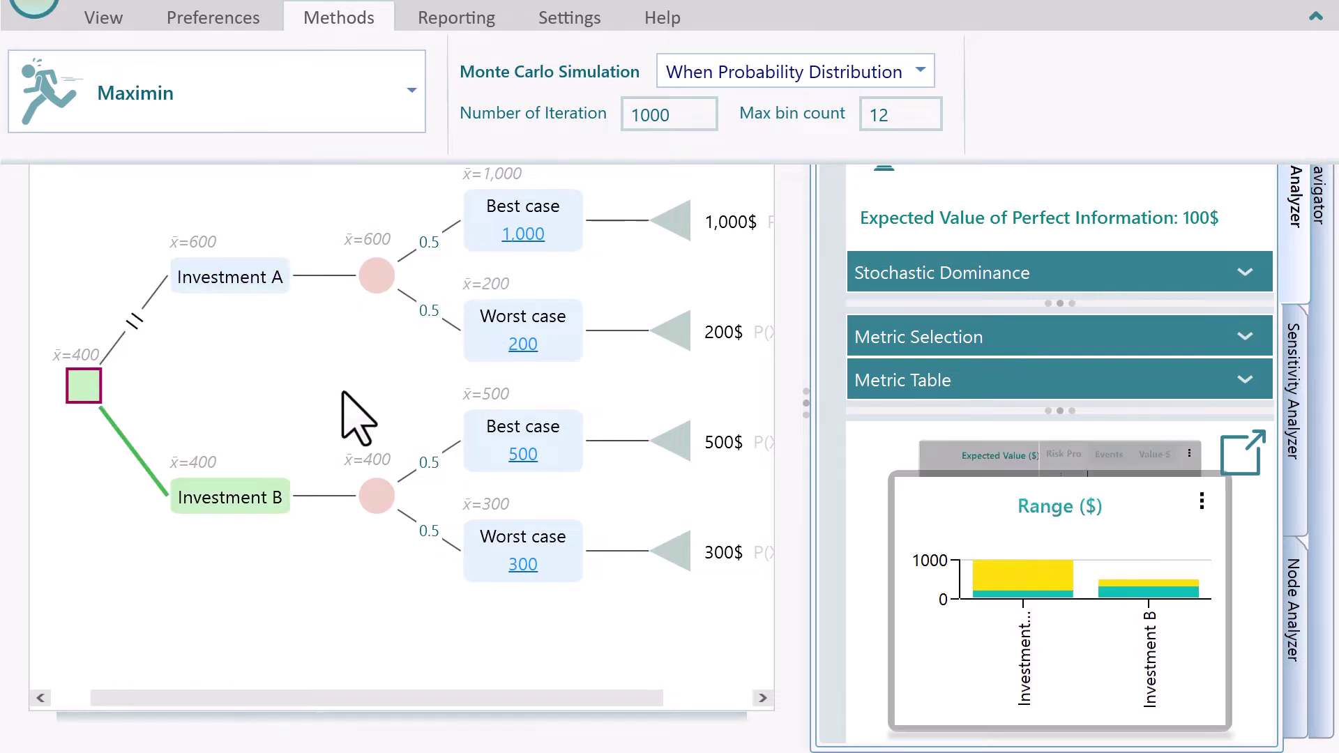
left_click(1315, 15)
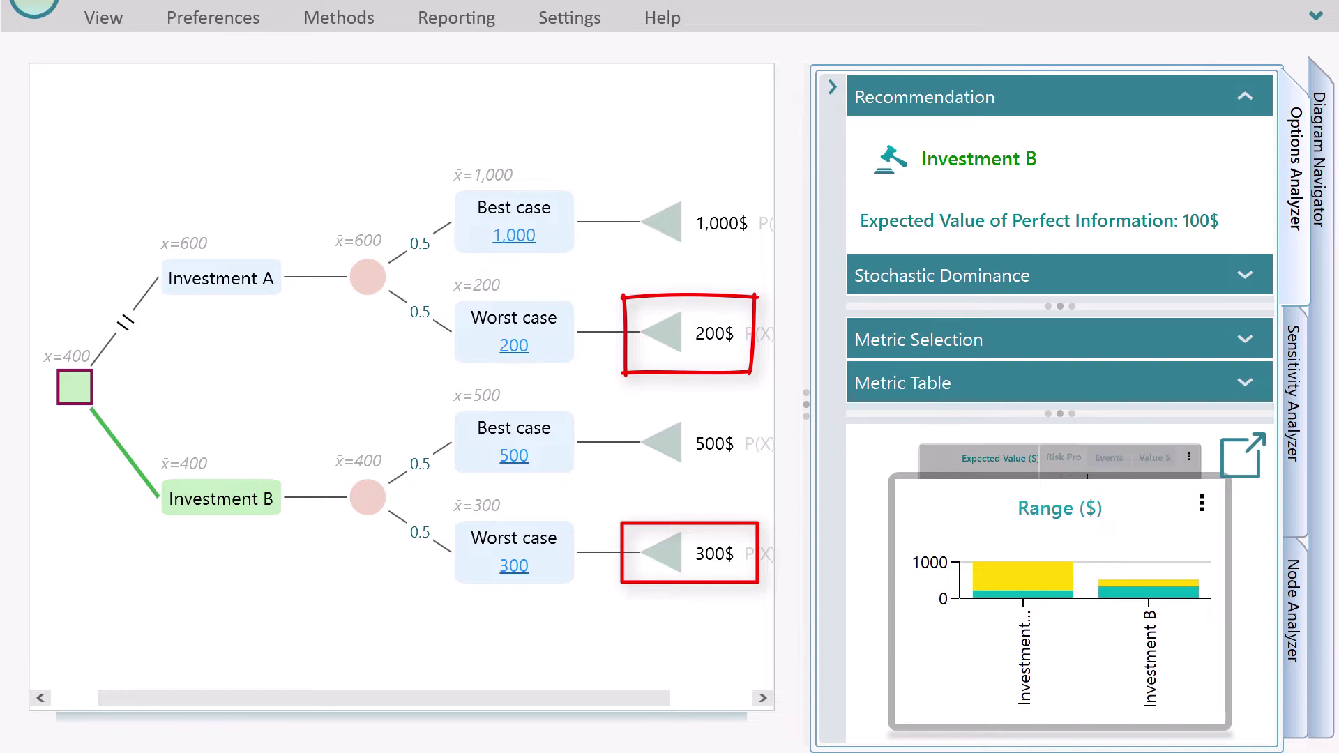
left_click(1004, 104)
mouse_move(1018, 585)
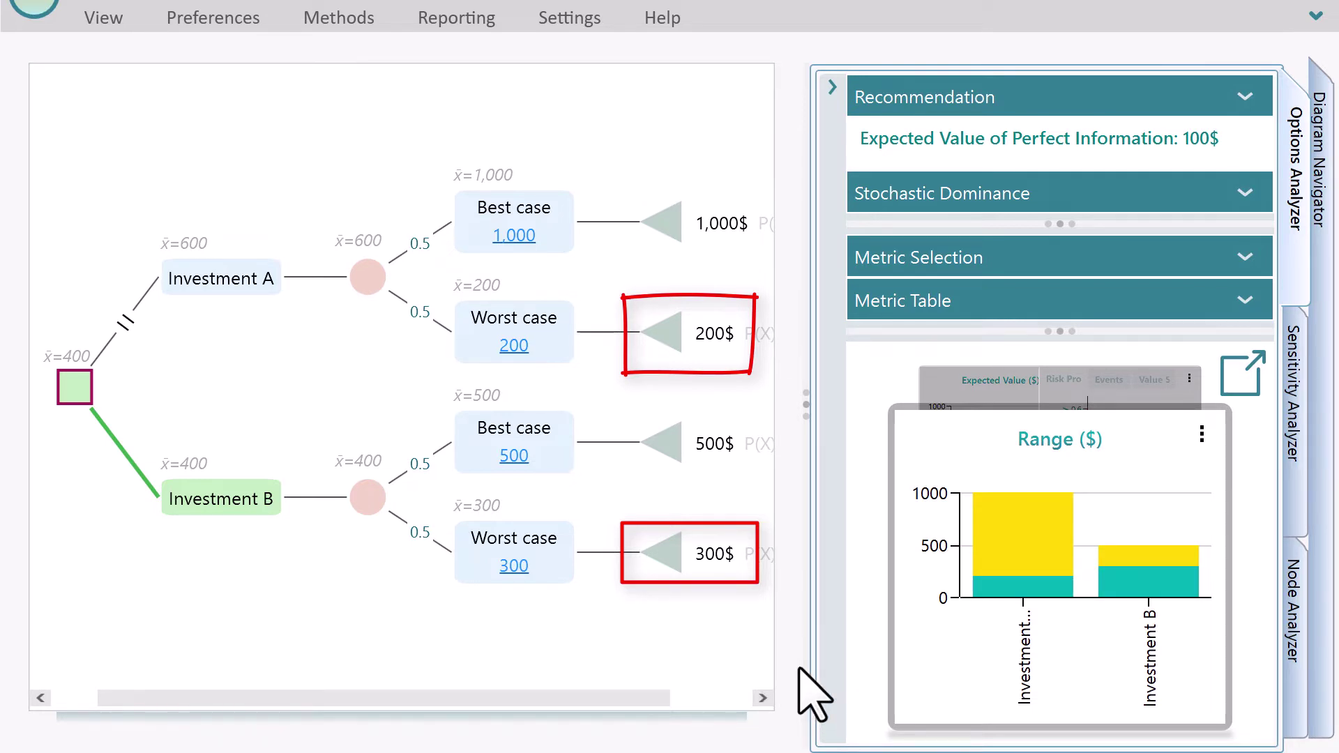
Show data labels on the Range chart: 800$ and 200$ for A, 200$ and 300$ for B
mouse_move(1110, 587)
left_click(1201, 433)
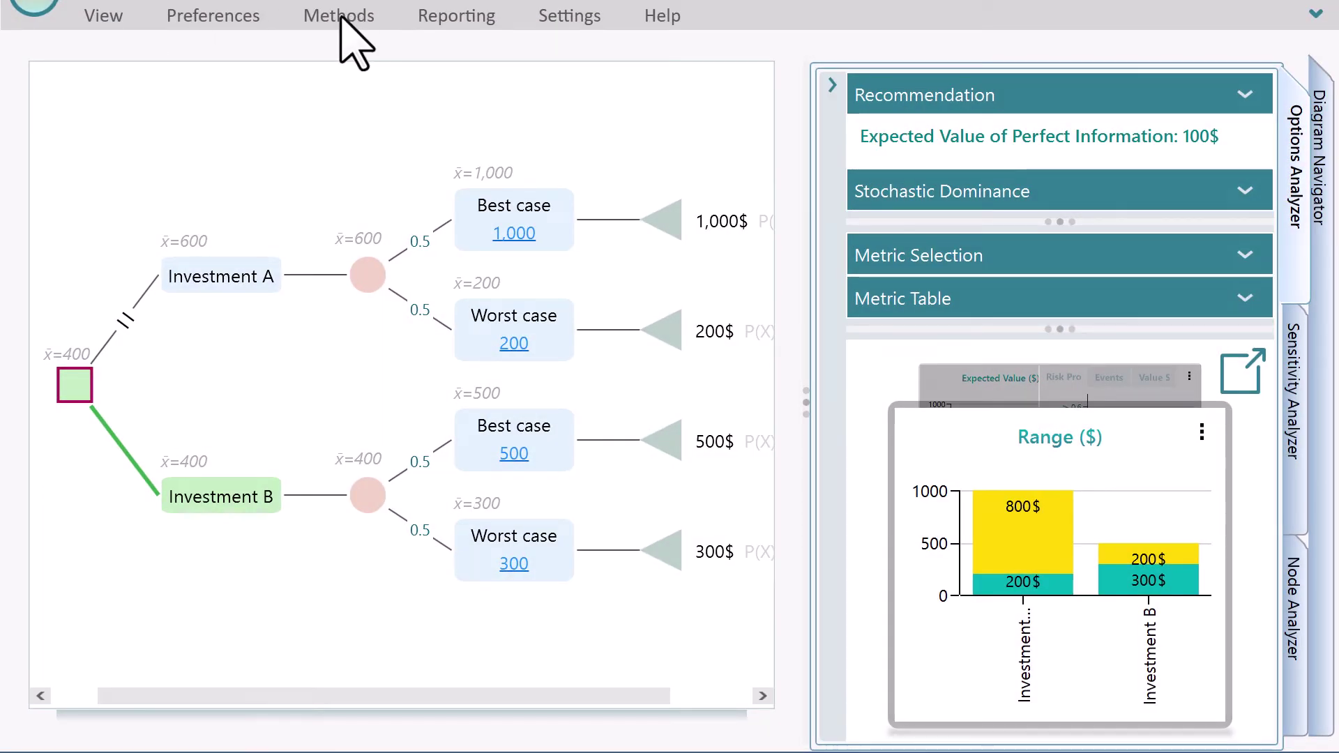
Switch the decision method to Maximax and check the Recommendation panel
left_click(340, 17)
left_click(161, 97)
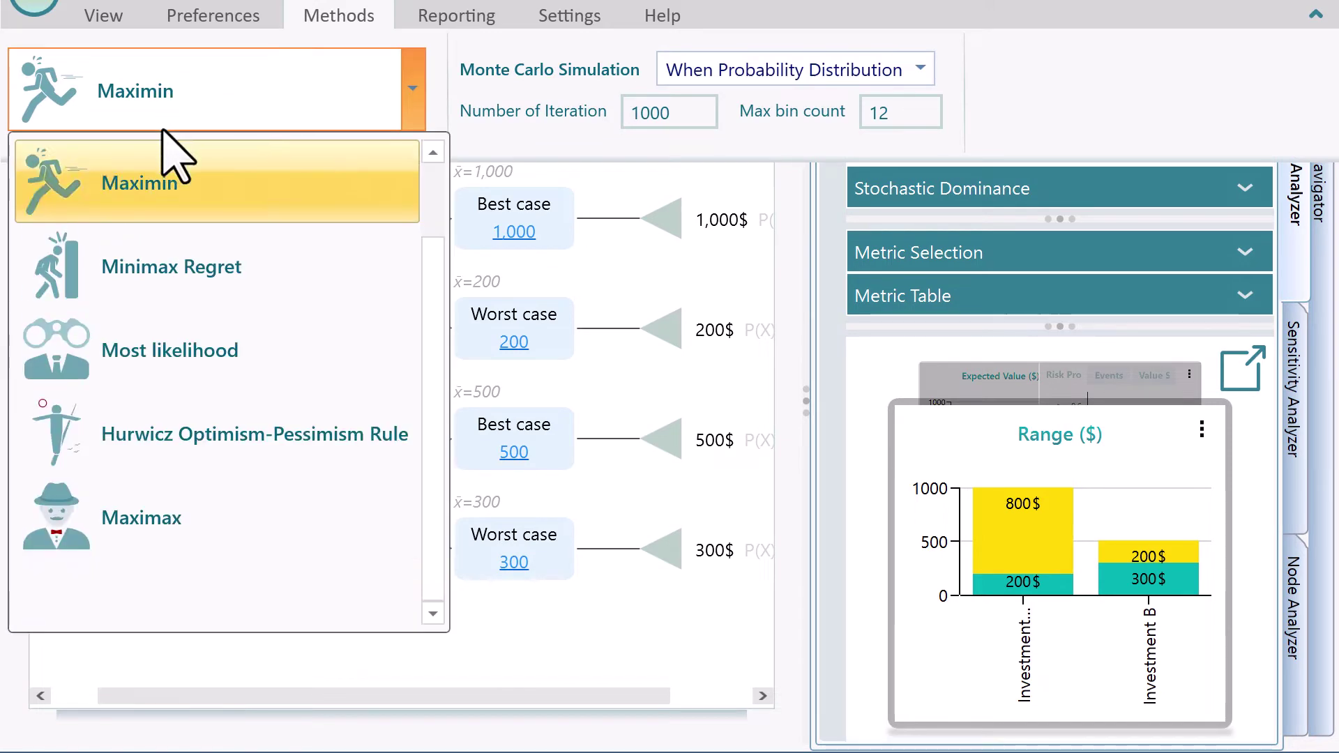
left_click(210, 533)
left_click(1016, 92)
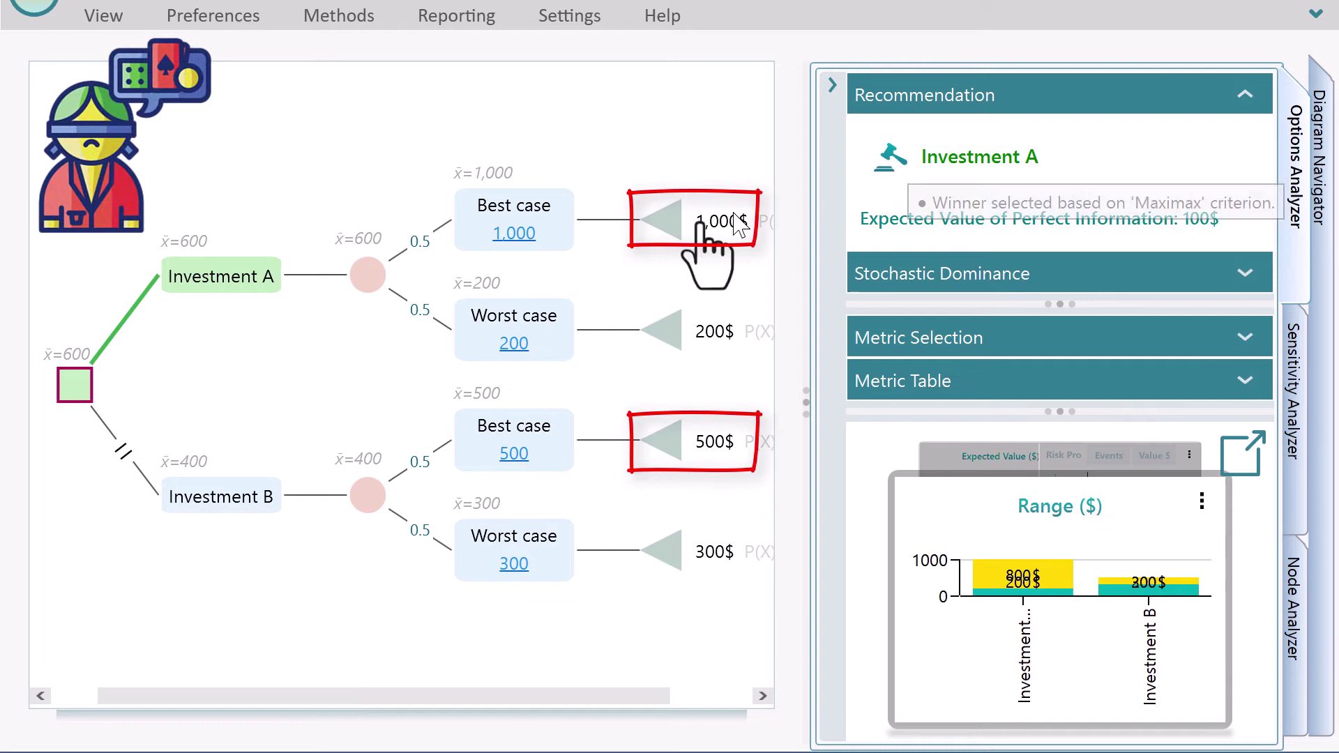
left_click(945, 94)
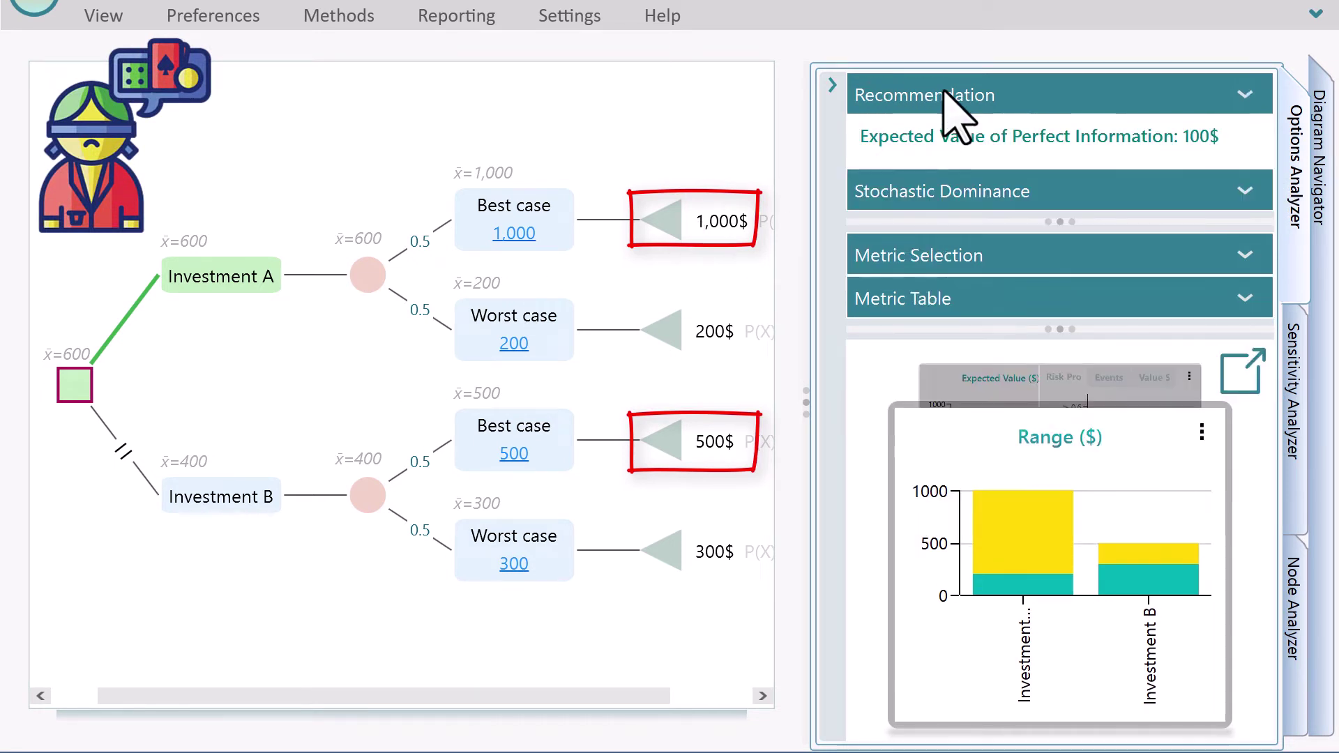
left_click(945, 94)
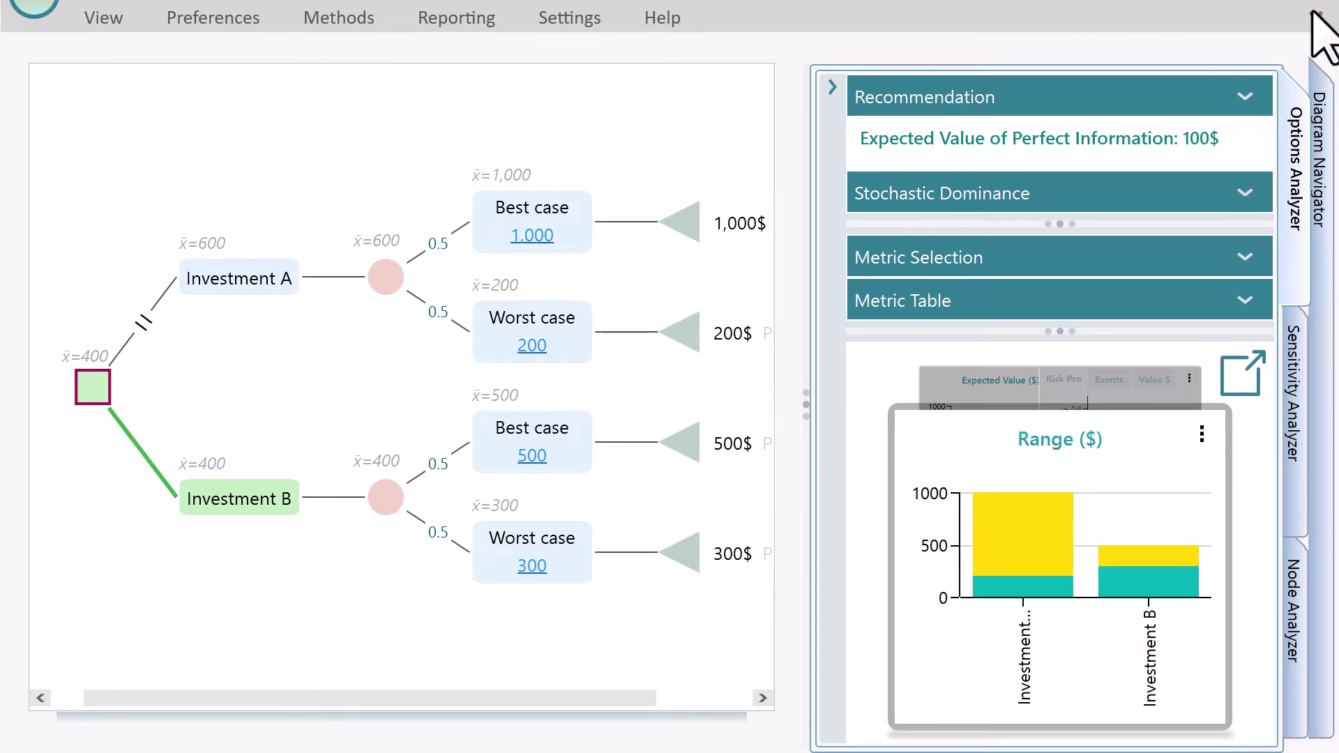
Evaluate by Minimax Regret, check the recommendation, and label the regret bars -300$ and -700$
left_click(1314, 14)
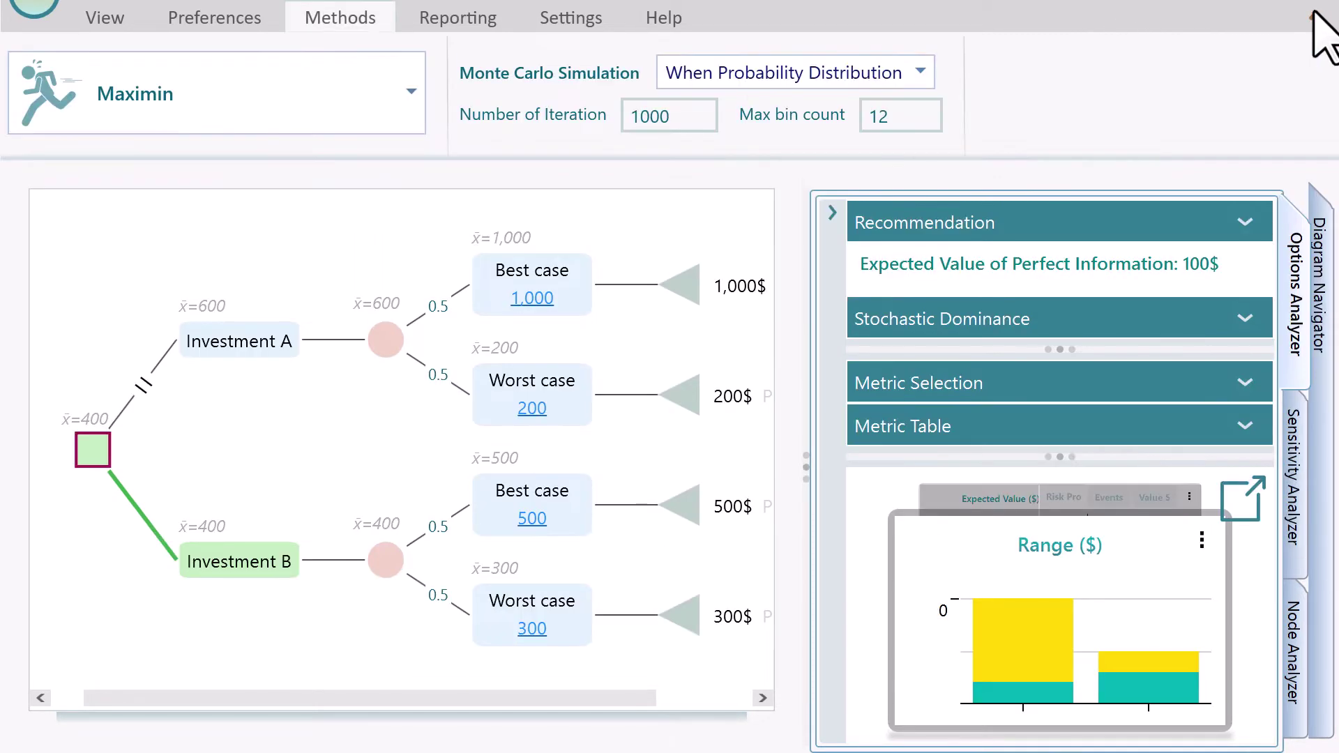
left_click(421, 96)
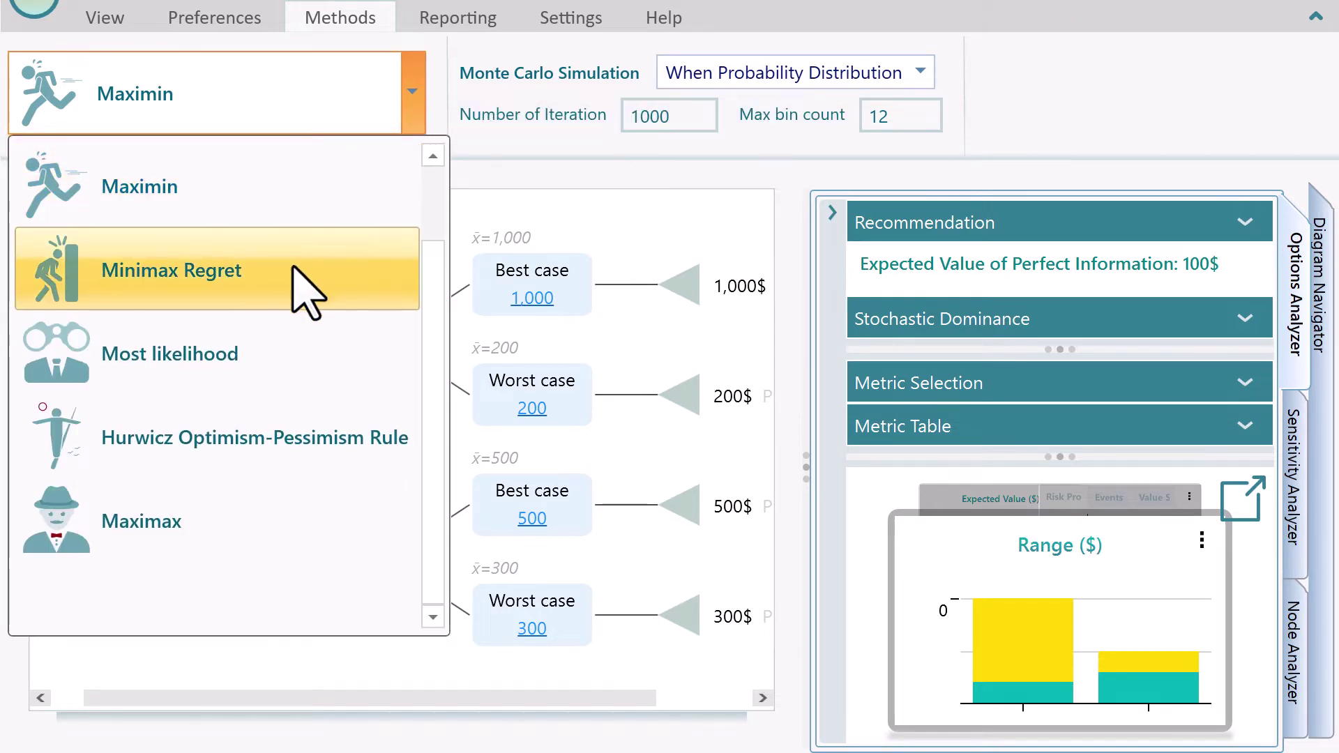
left_click(301, 285)
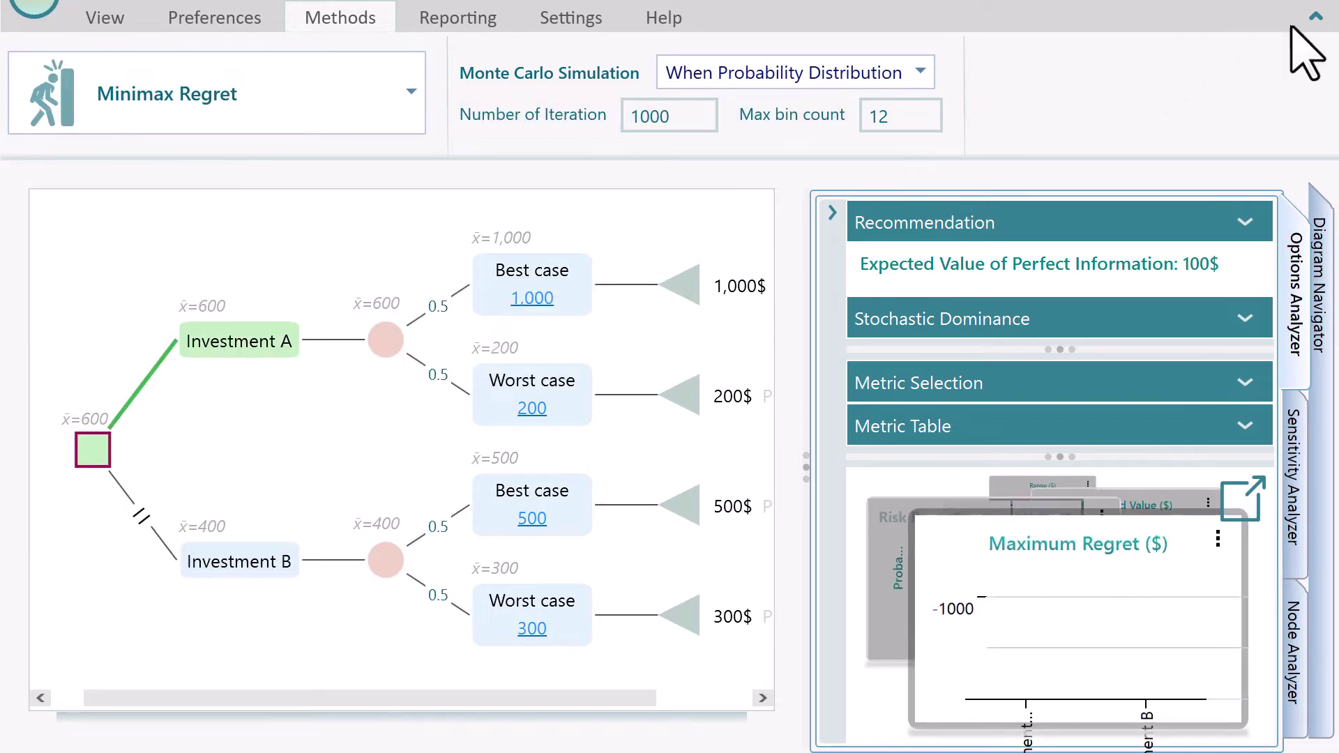
left_click(1313, 15)
left_click(1207, 98)
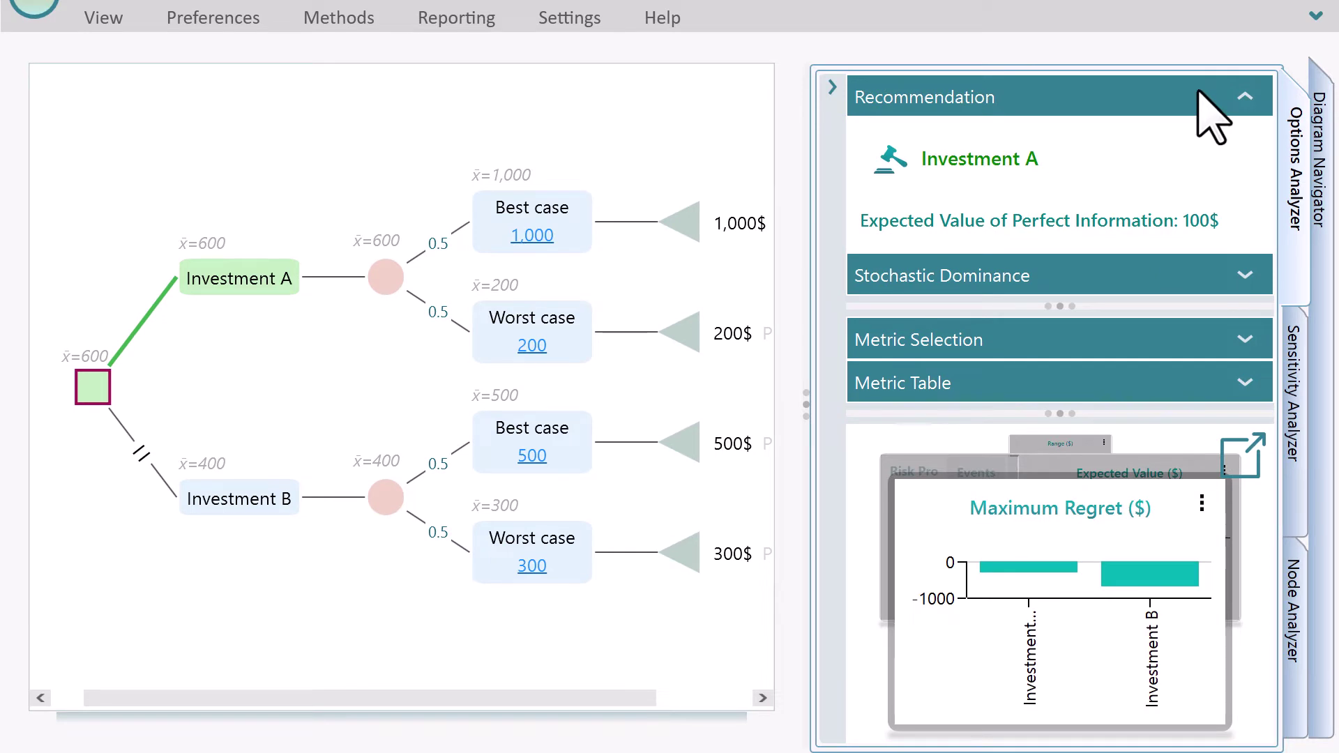
left_click(1105, 94)
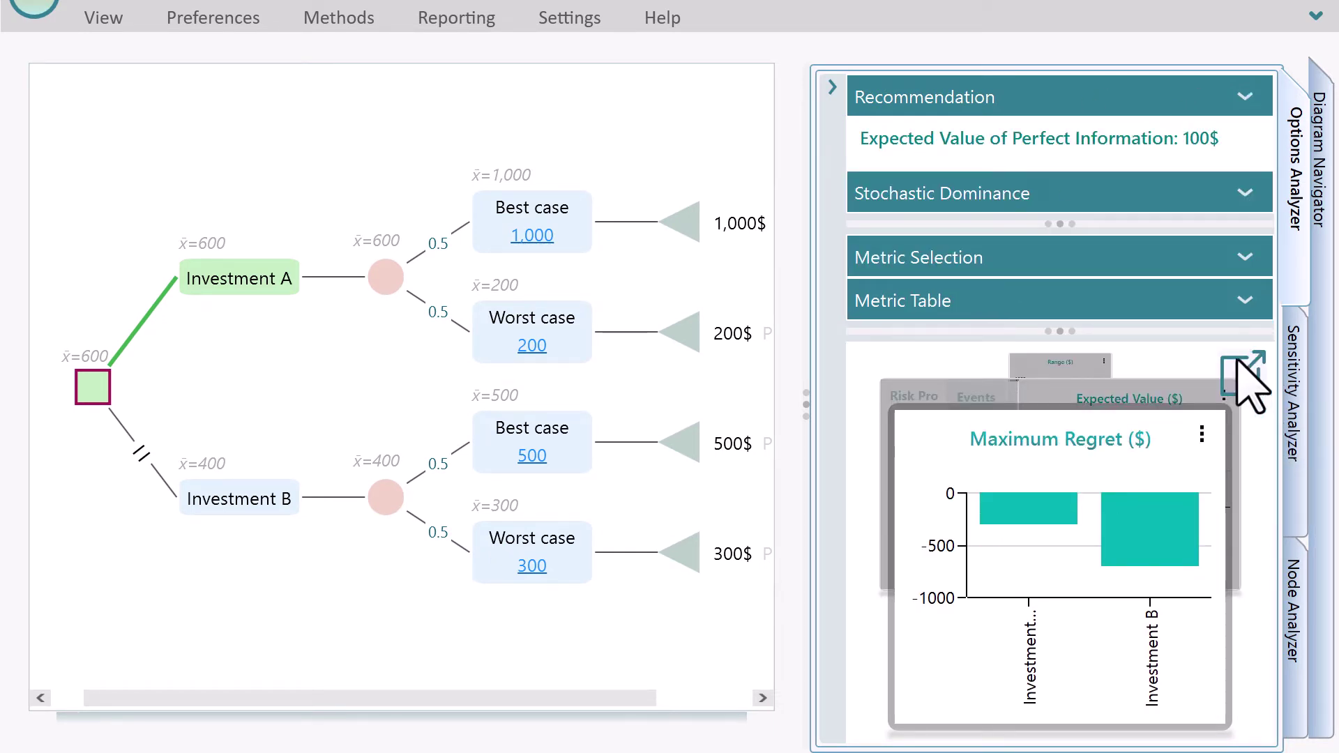
left_click(1202, 437)
left_click(1225, 461)
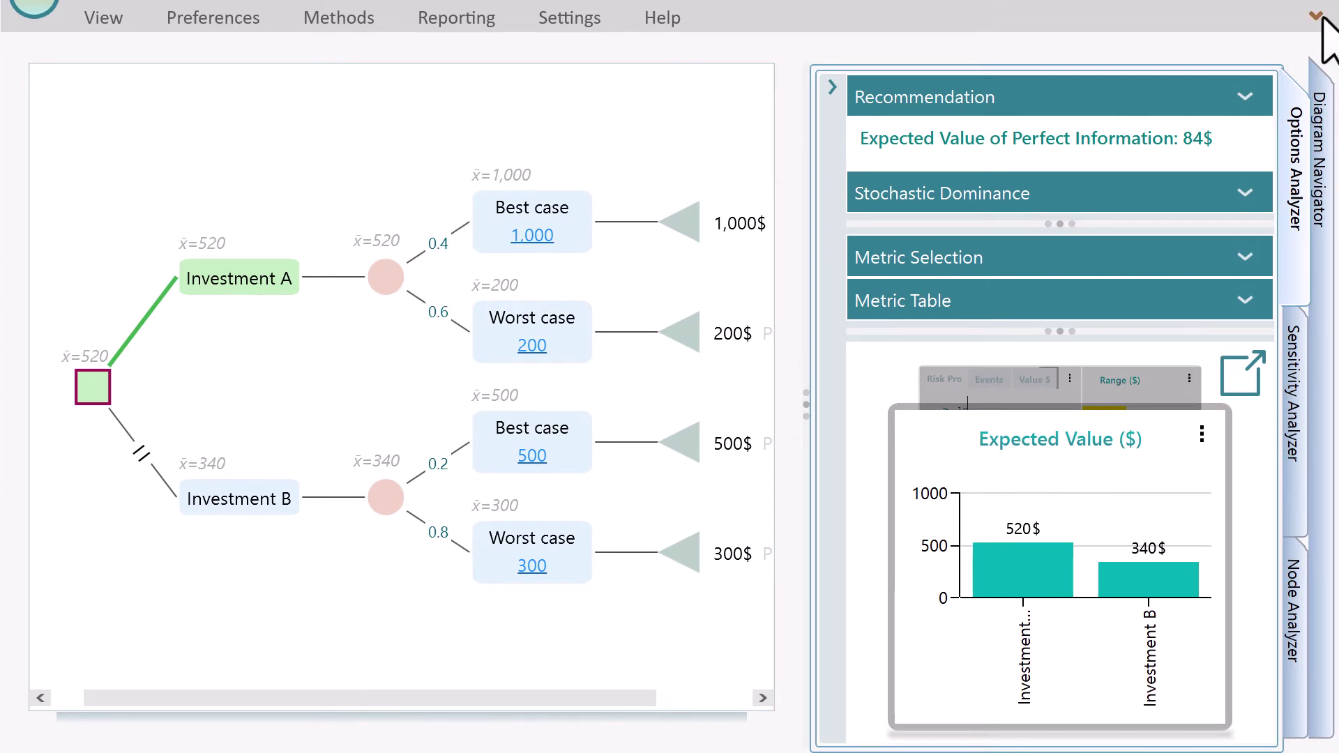
Expand the ribbon to reach the decision method settings
left_click(1316, 16)
Switch to Most likelihood and label the chart bars 200$ for A and 300$ for B
left_click(413, 92)
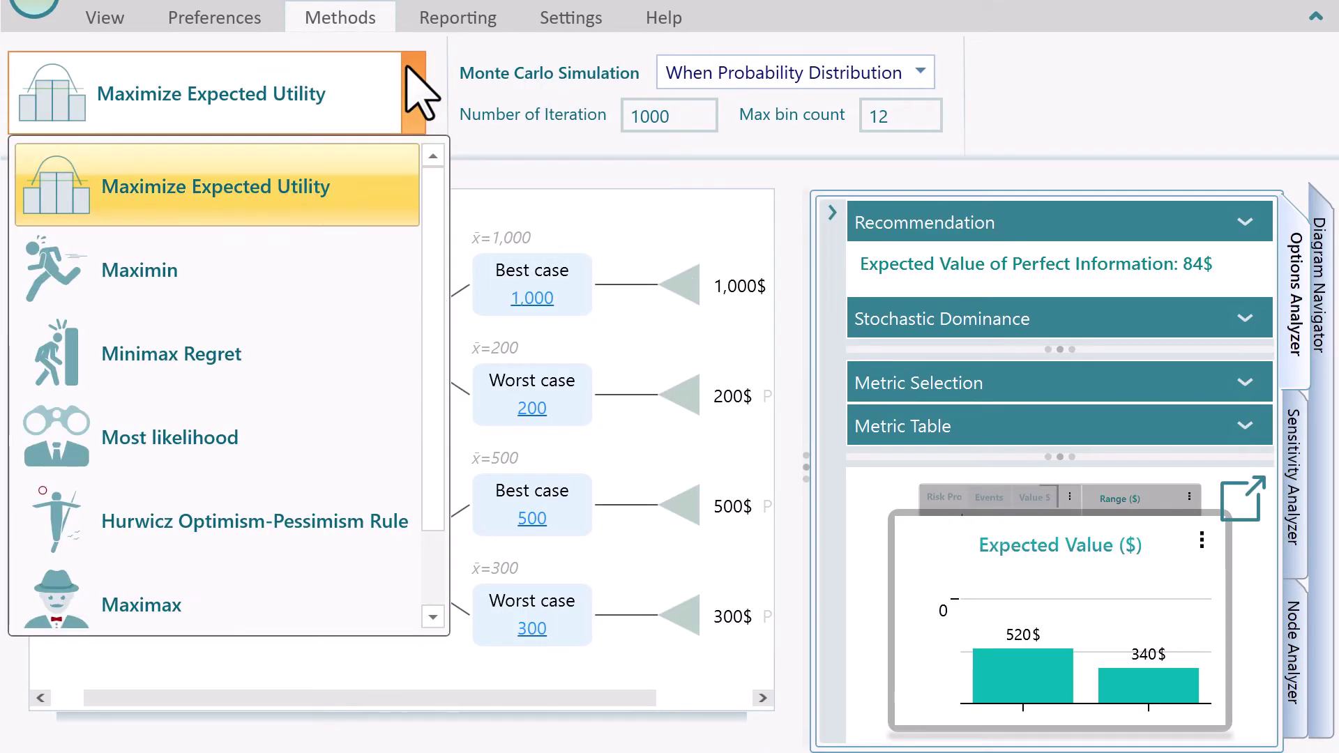
mouse_move(337, 443)
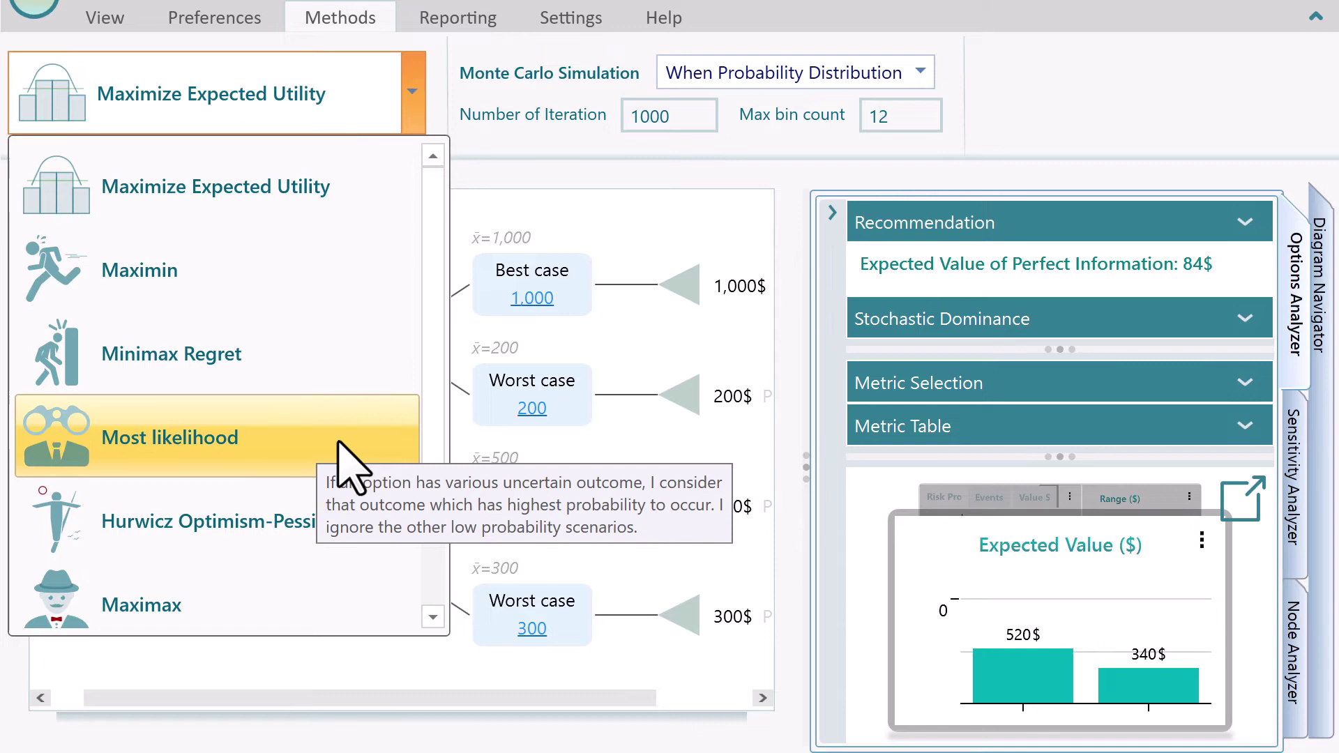
left_click(337, 442)
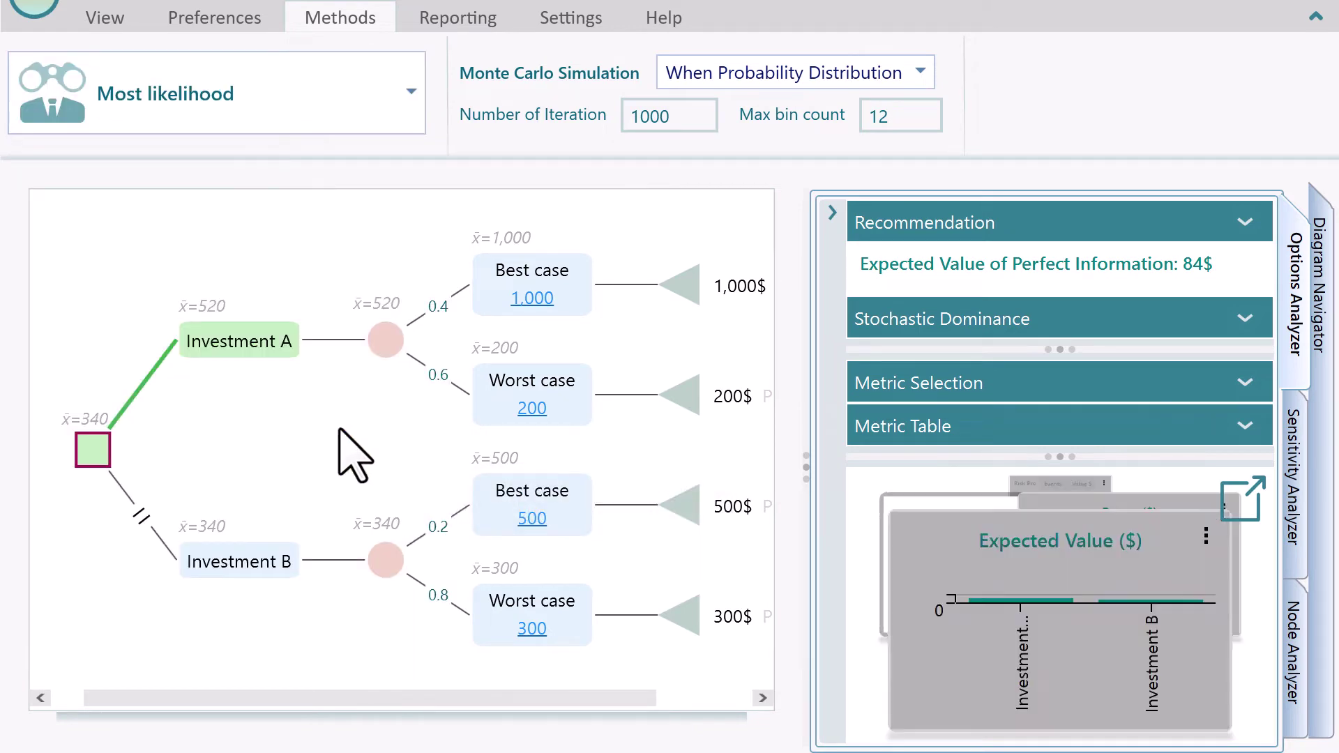
left_click(1314, 16)
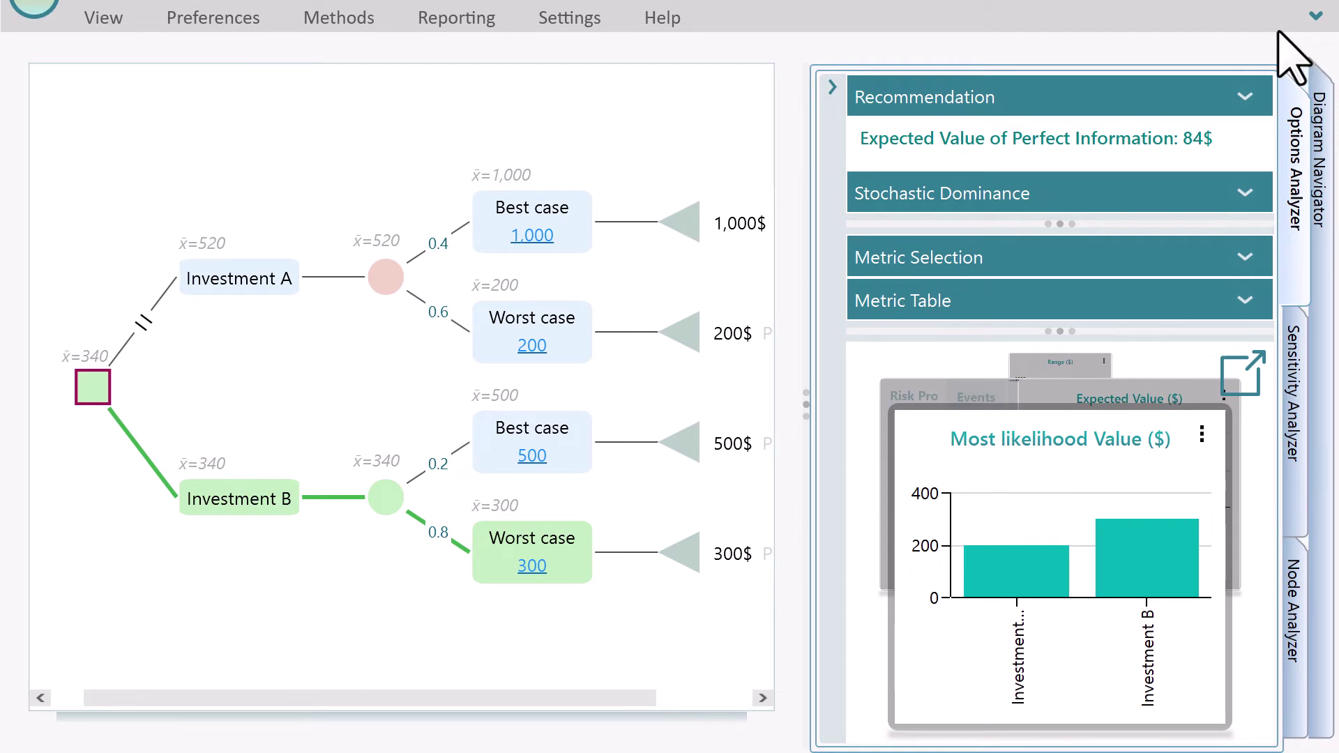
left_click(1202, 434)
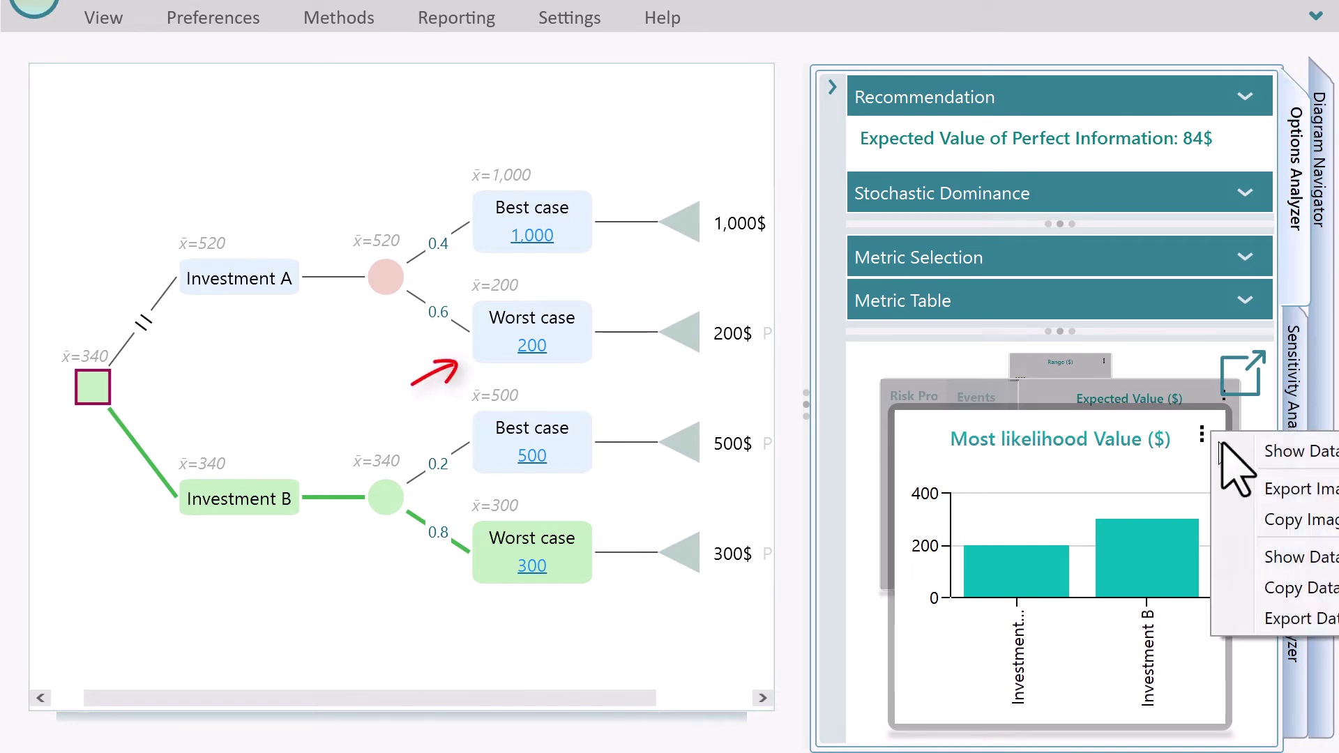
left_click(1255, 452)
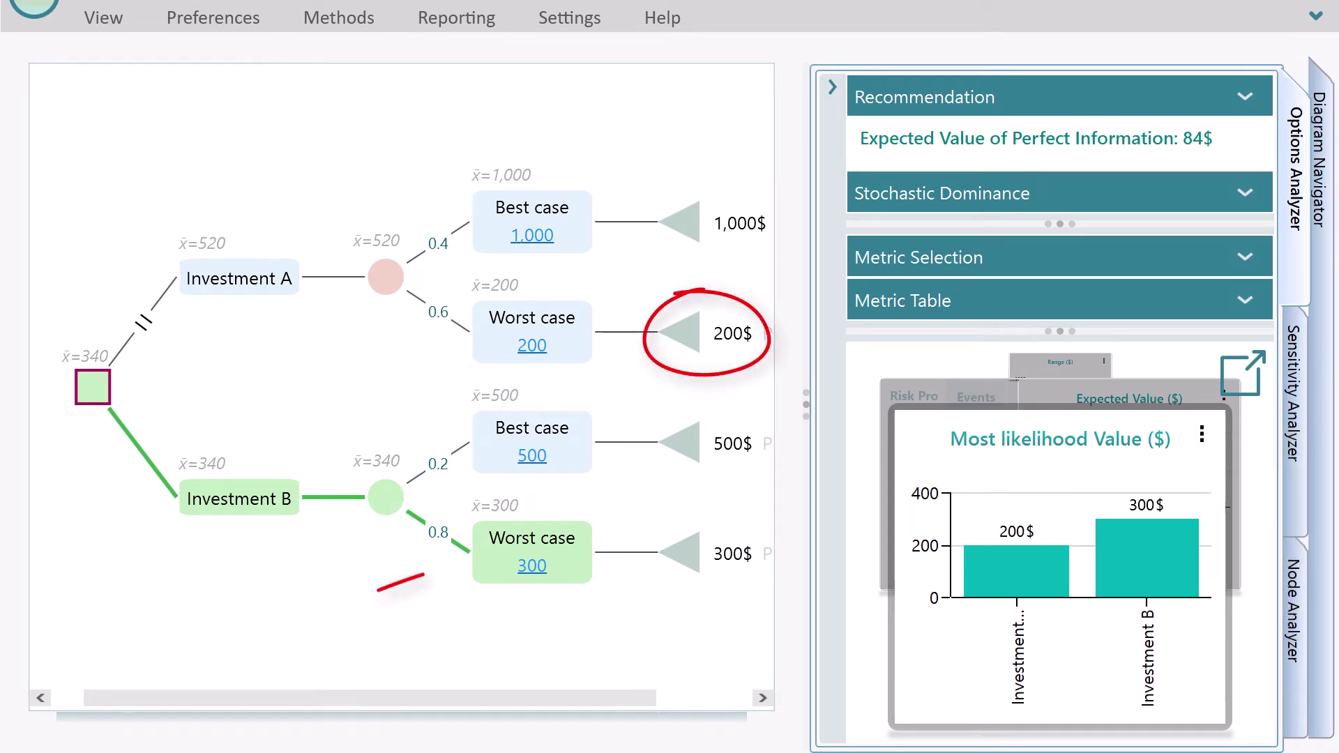
Expand the Recommendation to confirm Investment B under Most likelihood
left_click(1056, 90)
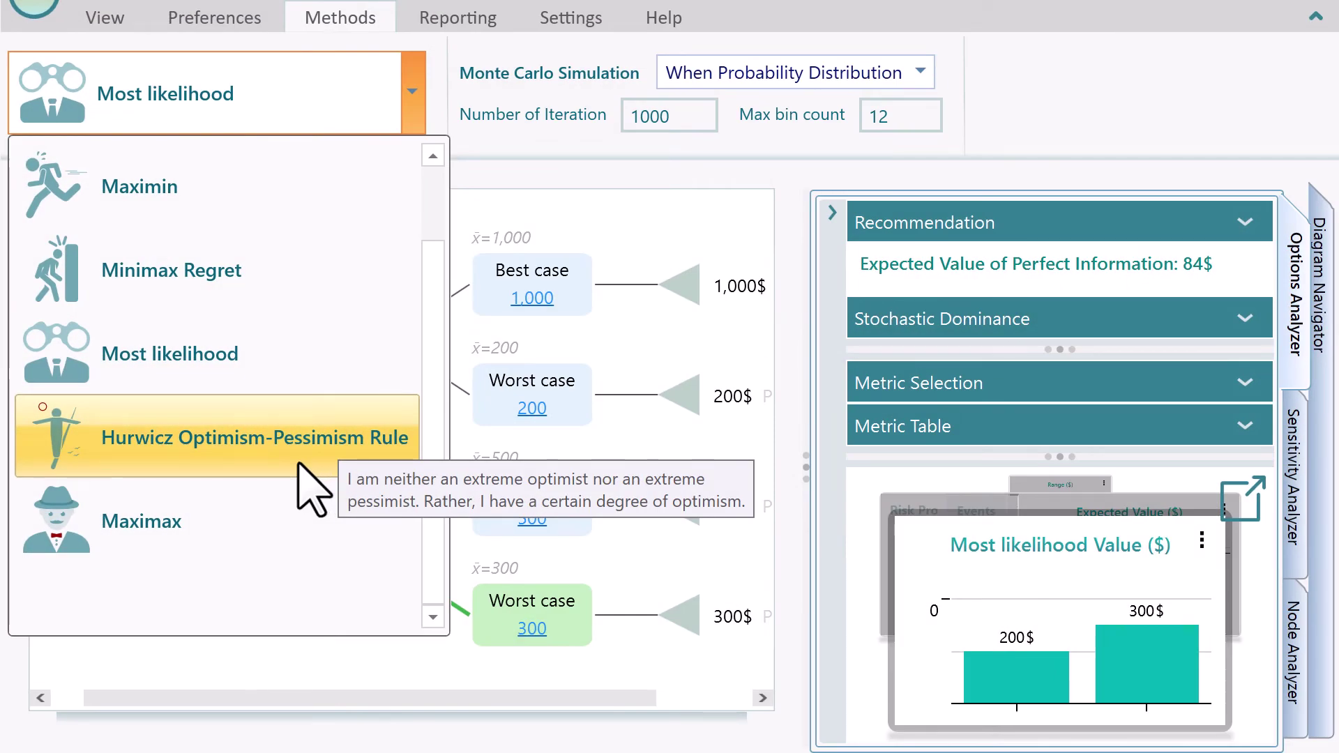
Choose the Hurwicz Optimism-Pessimism Rule and set the Degree of Optimism to 76%
left_click(300, 464)
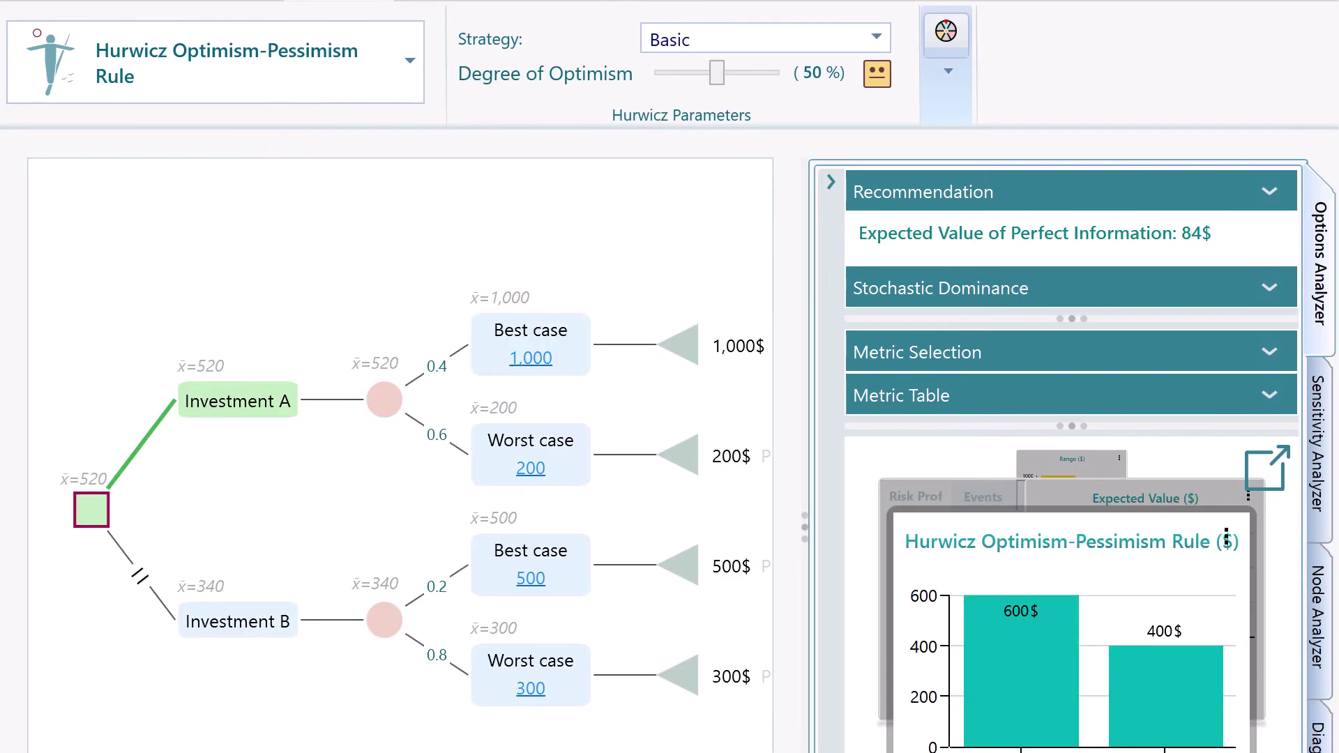
left_click_drag(717, 72, 796, 98)
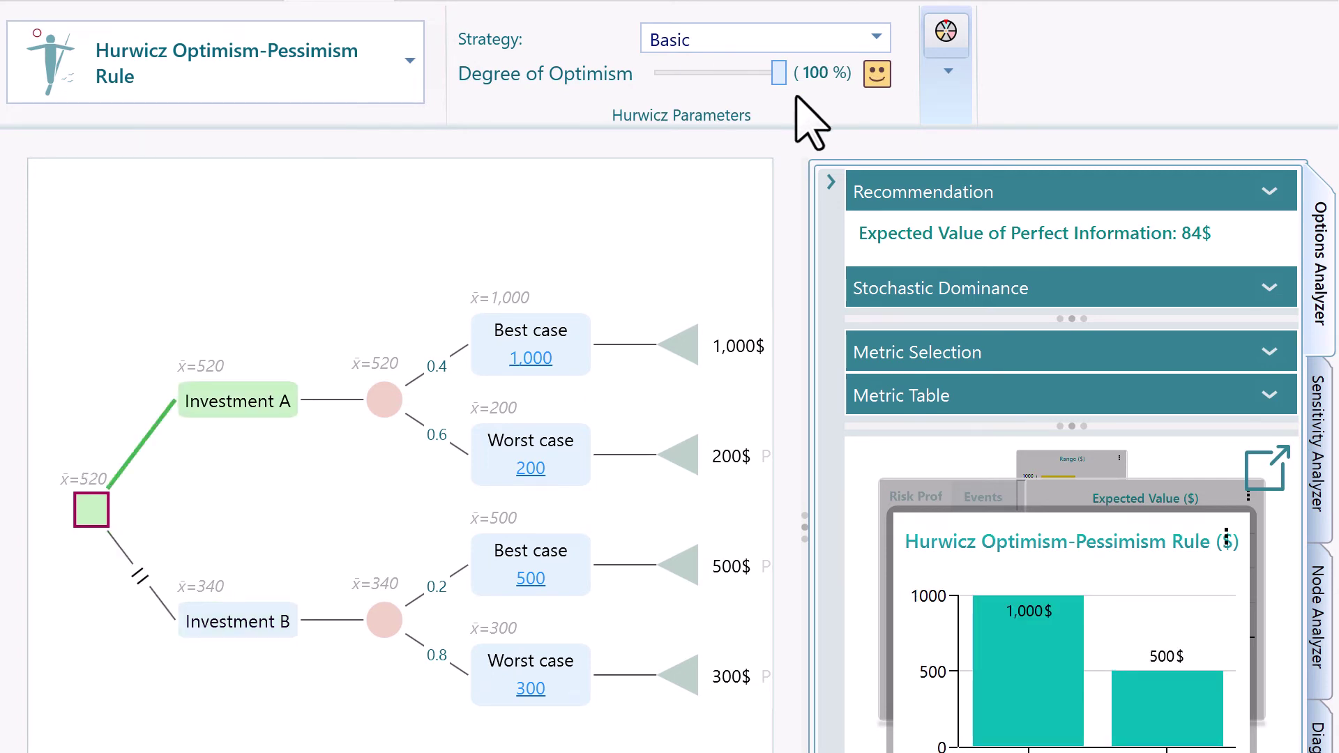
left_click_drag(797, 96, 751, 82)
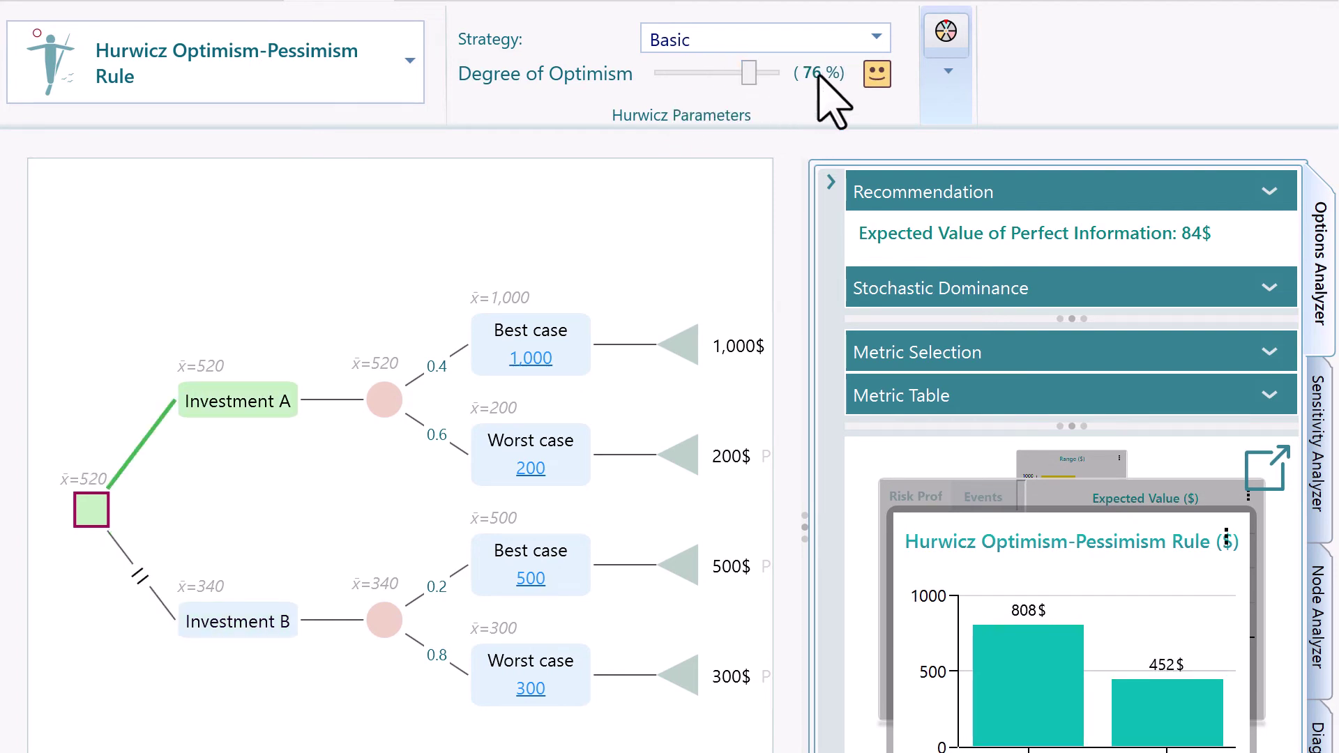
Set the Hurwicz strategy to APO and move optimism to 76%, then down to 14%
left_click(809, 39)
left_click(771, 132)
left_click(710, 252)
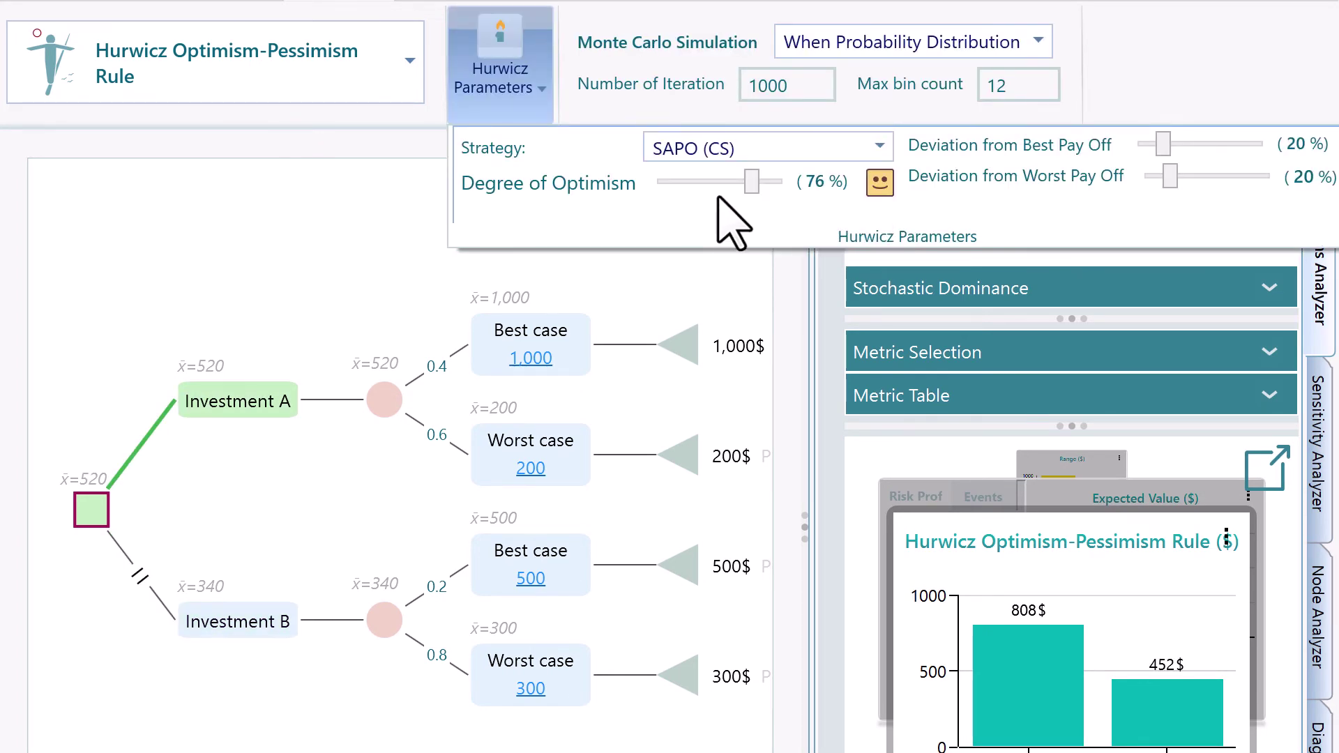
left_click(726, 148)
left_click(726, 220)
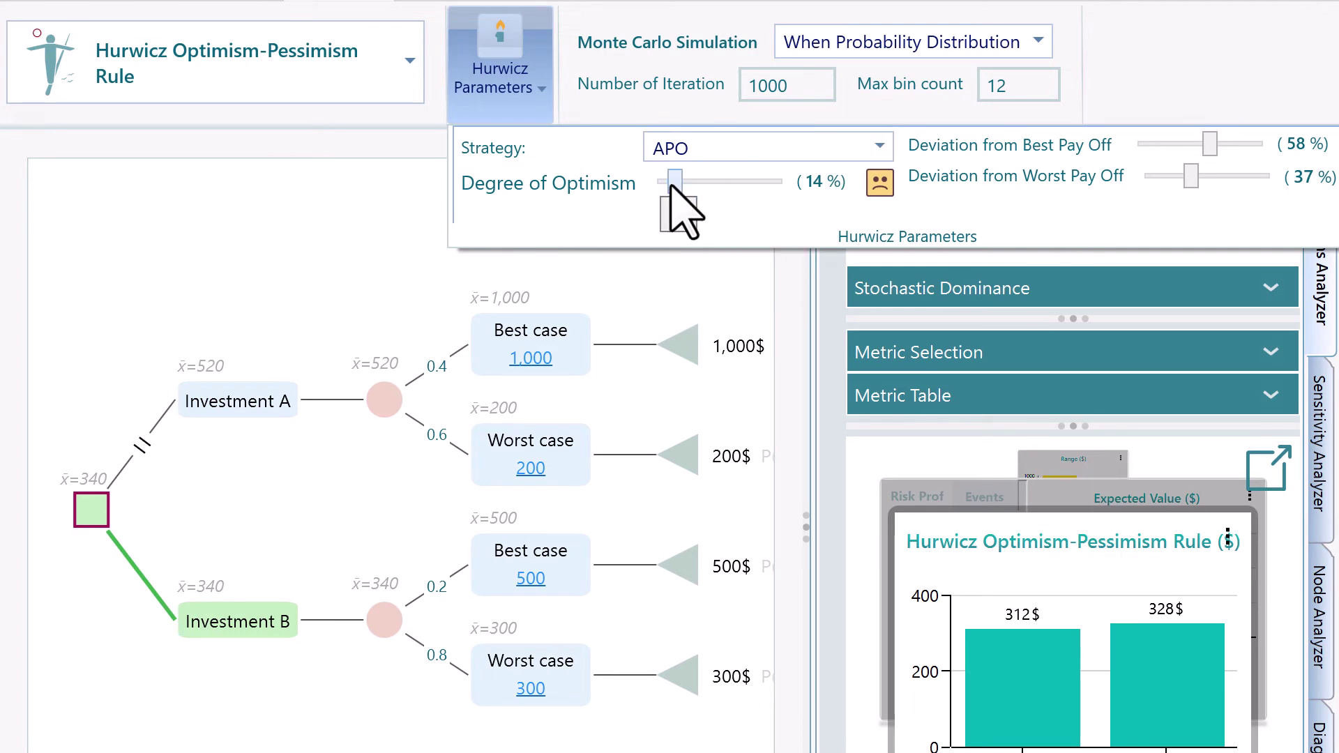
left_click_drag(674, 183, 757, 203)
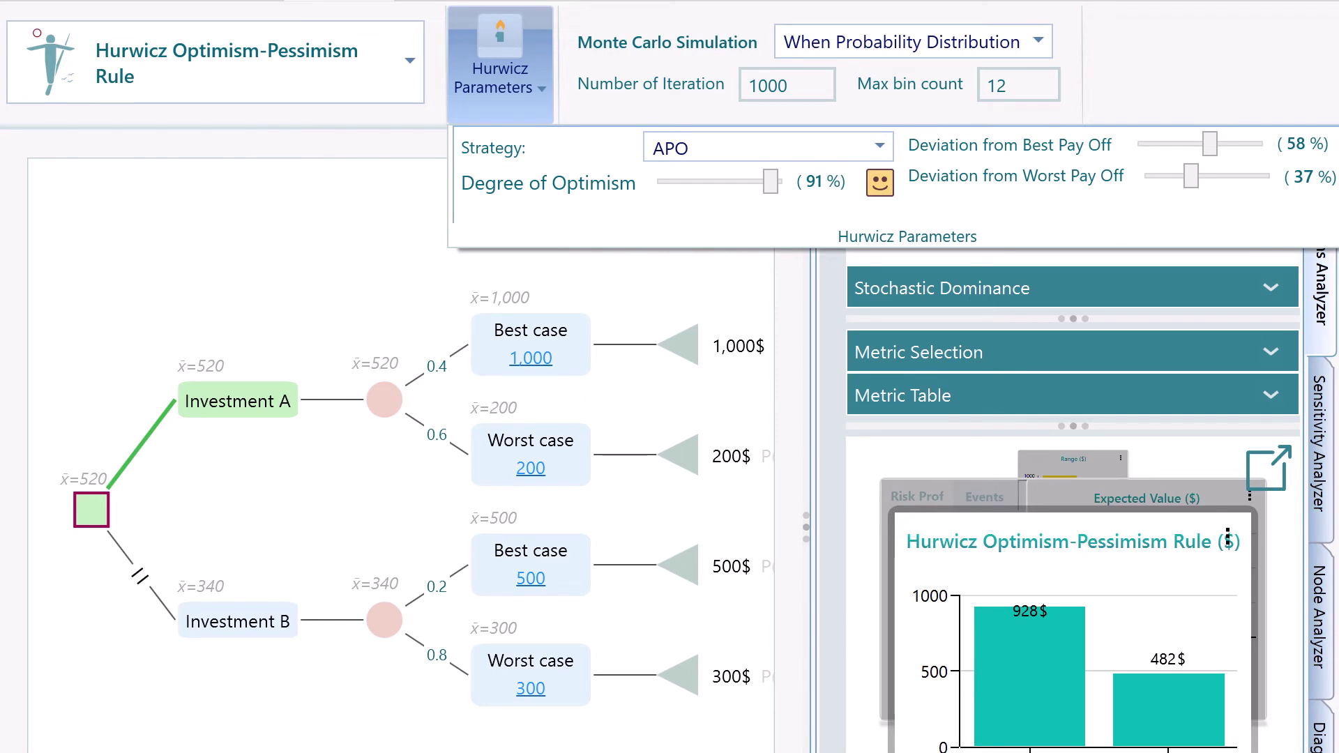
left_click_drag(770, 182, 676, 183)
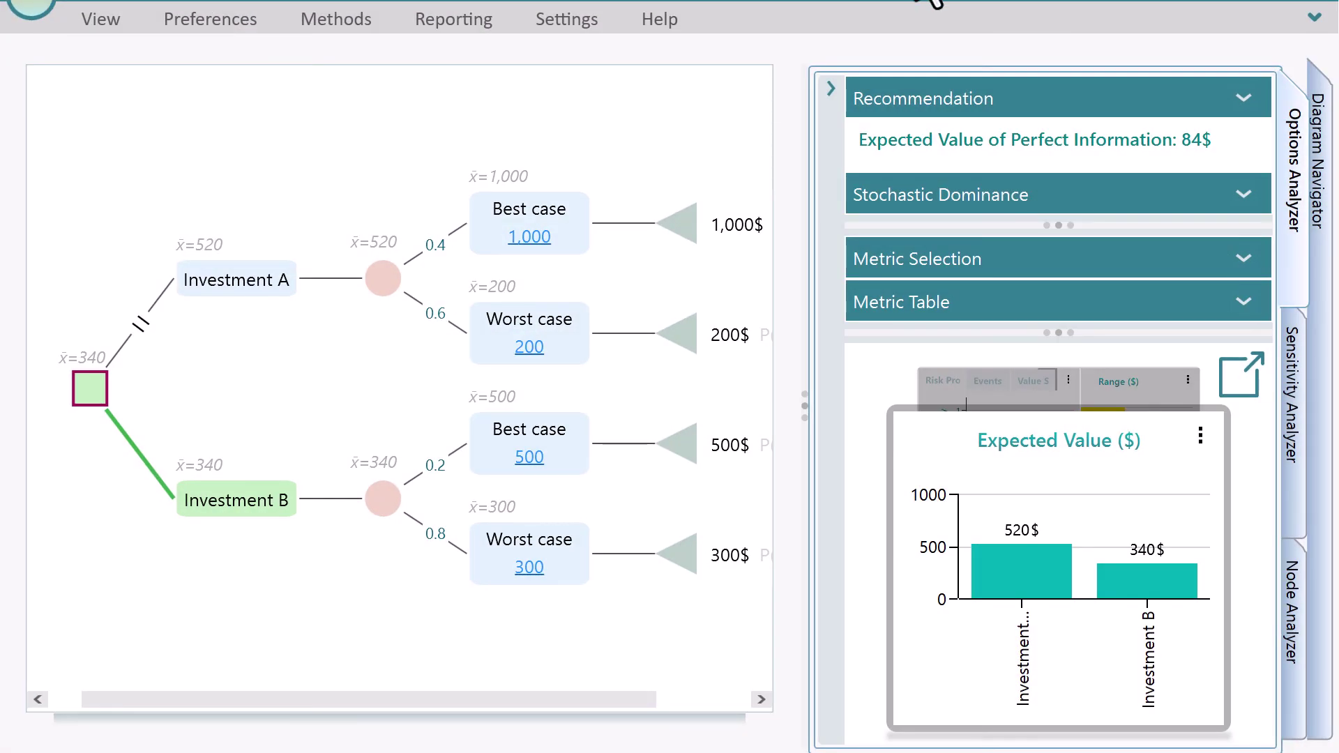
Choose Maximize Expected Utility from the Methods list, then collapse the ribbon
left_click(1315, 17)
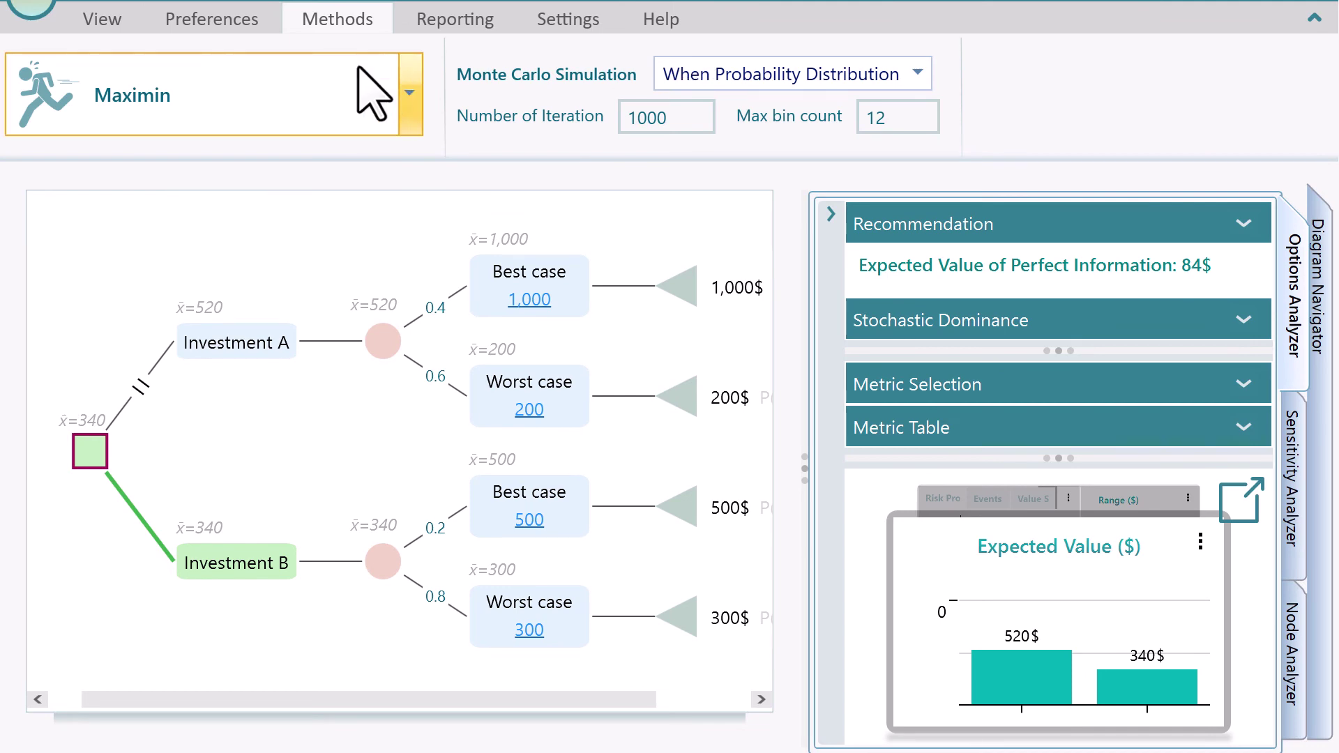
left_click(415, 96)
scroll(358, 298, "up", 1)
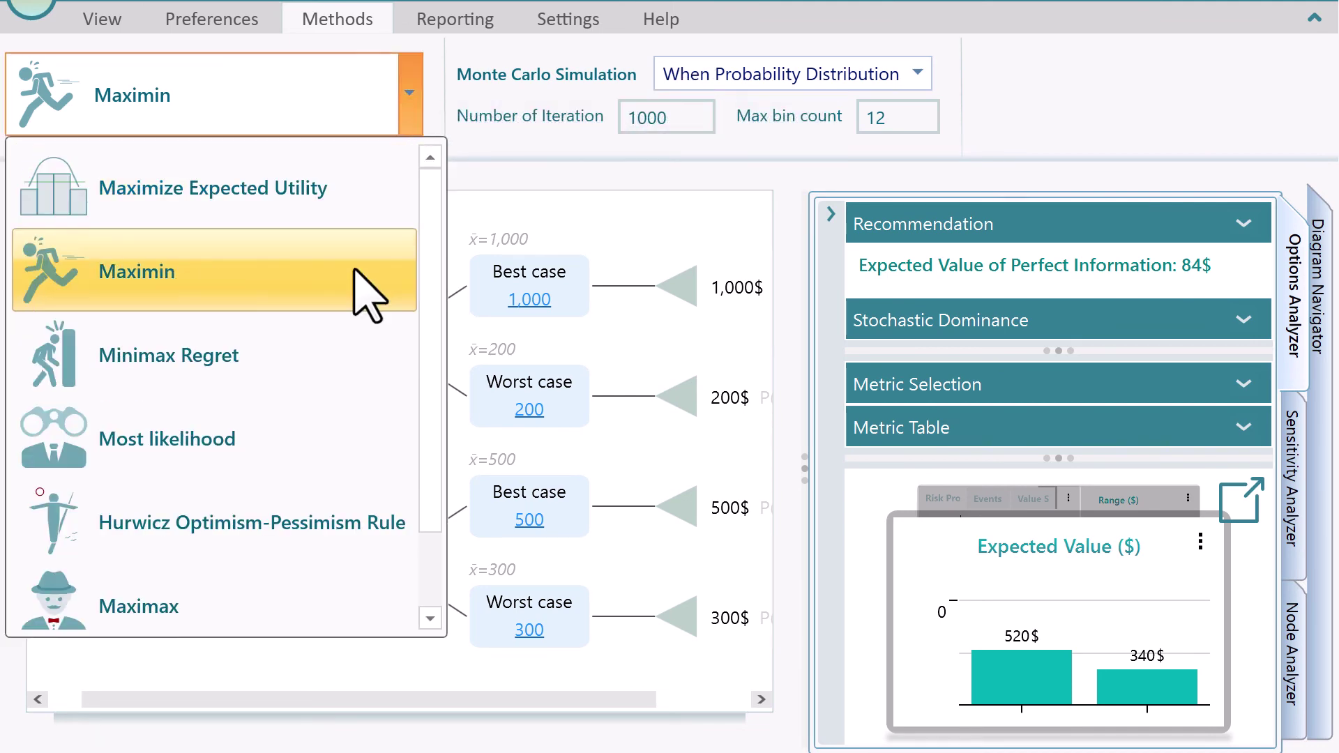
left_click(363, 199)
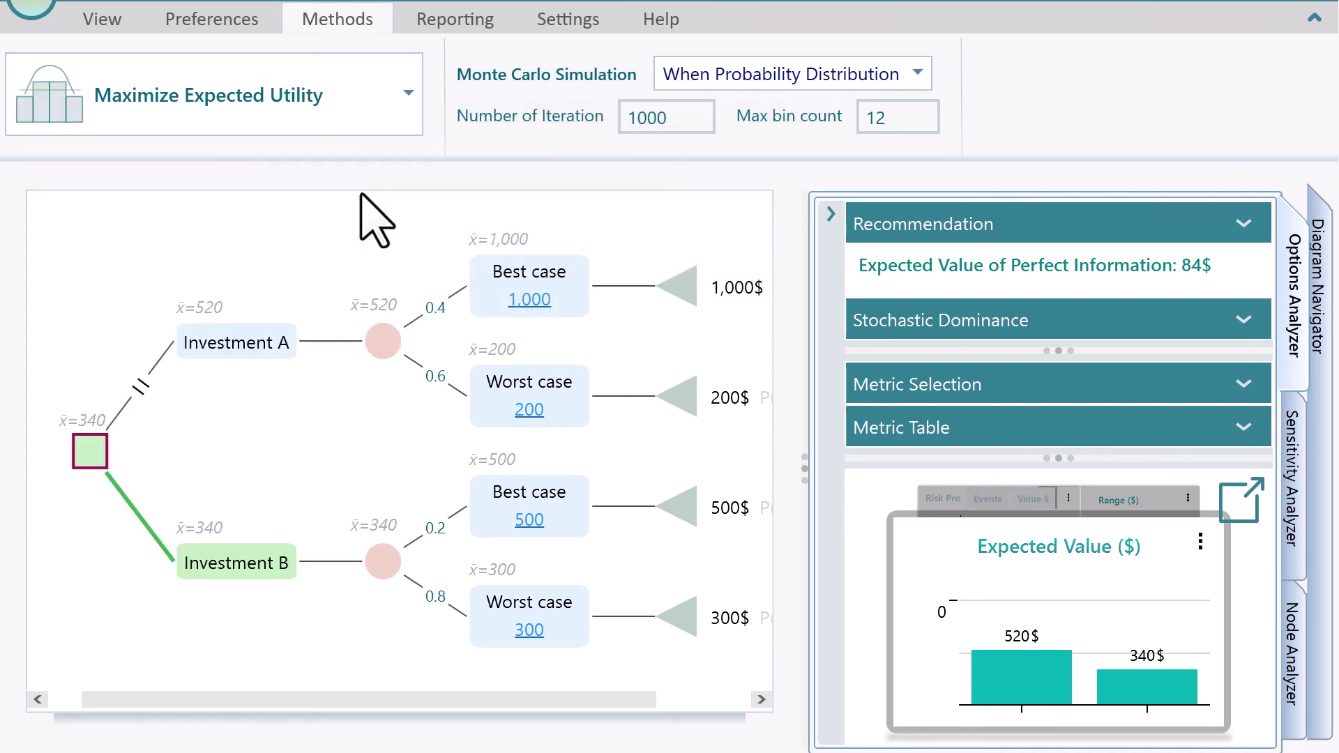
left_click(1313, 19)
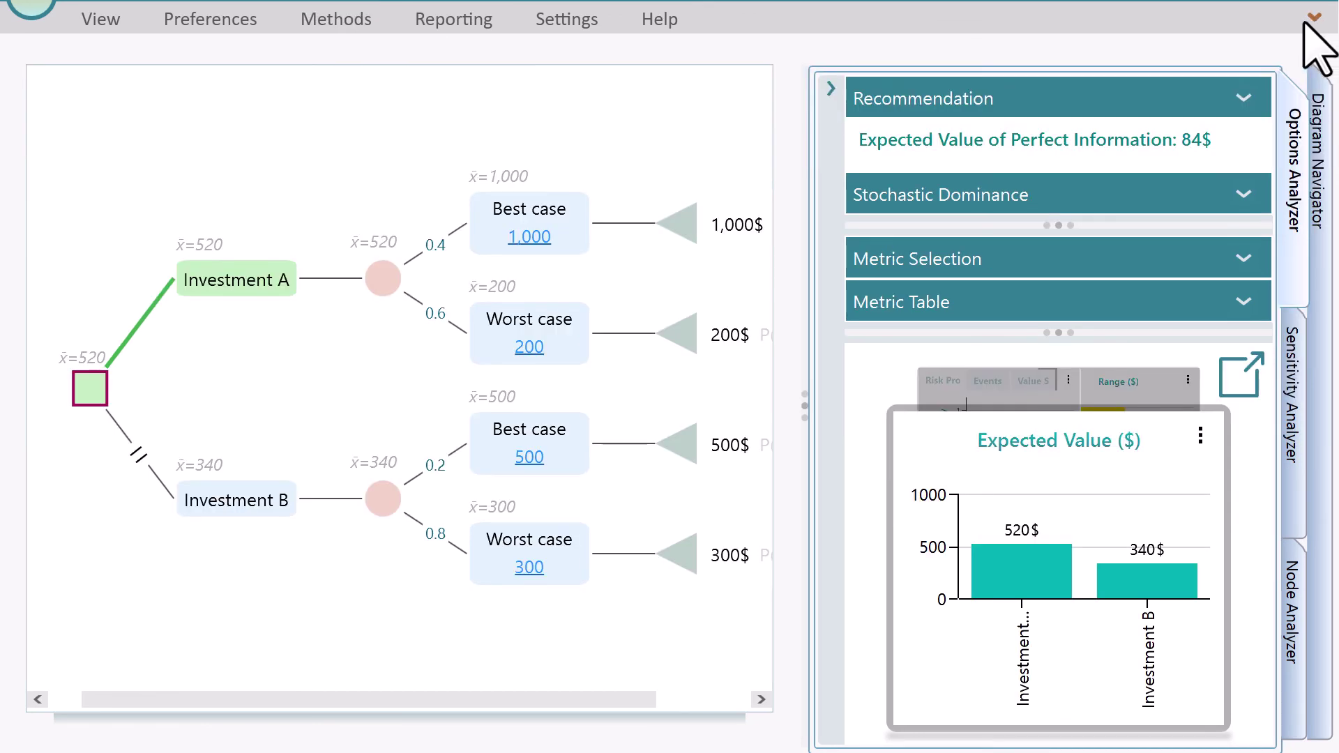
Untick 'I know the probabilities' on the 0.4 Best case branch, making every probability 0.5
left_click(433, 251)
left_click(580, 569)
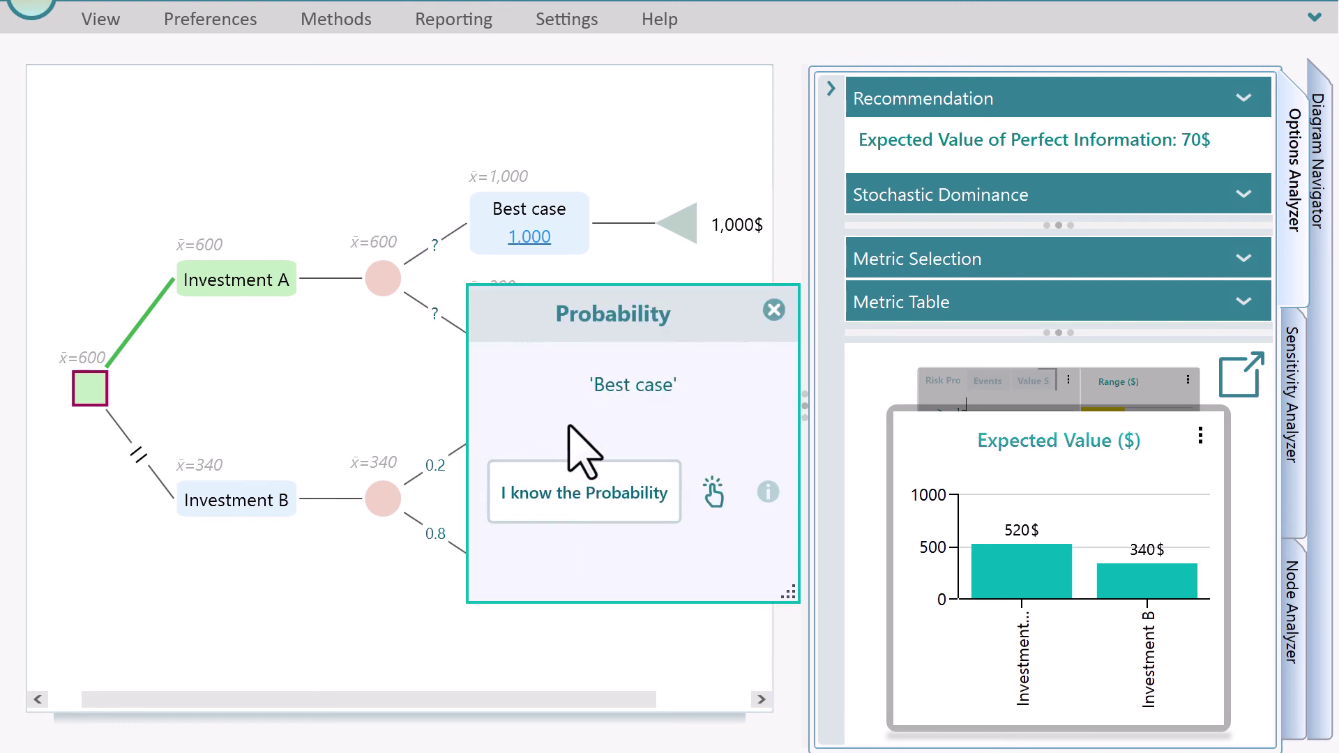
left_click(774, 309)
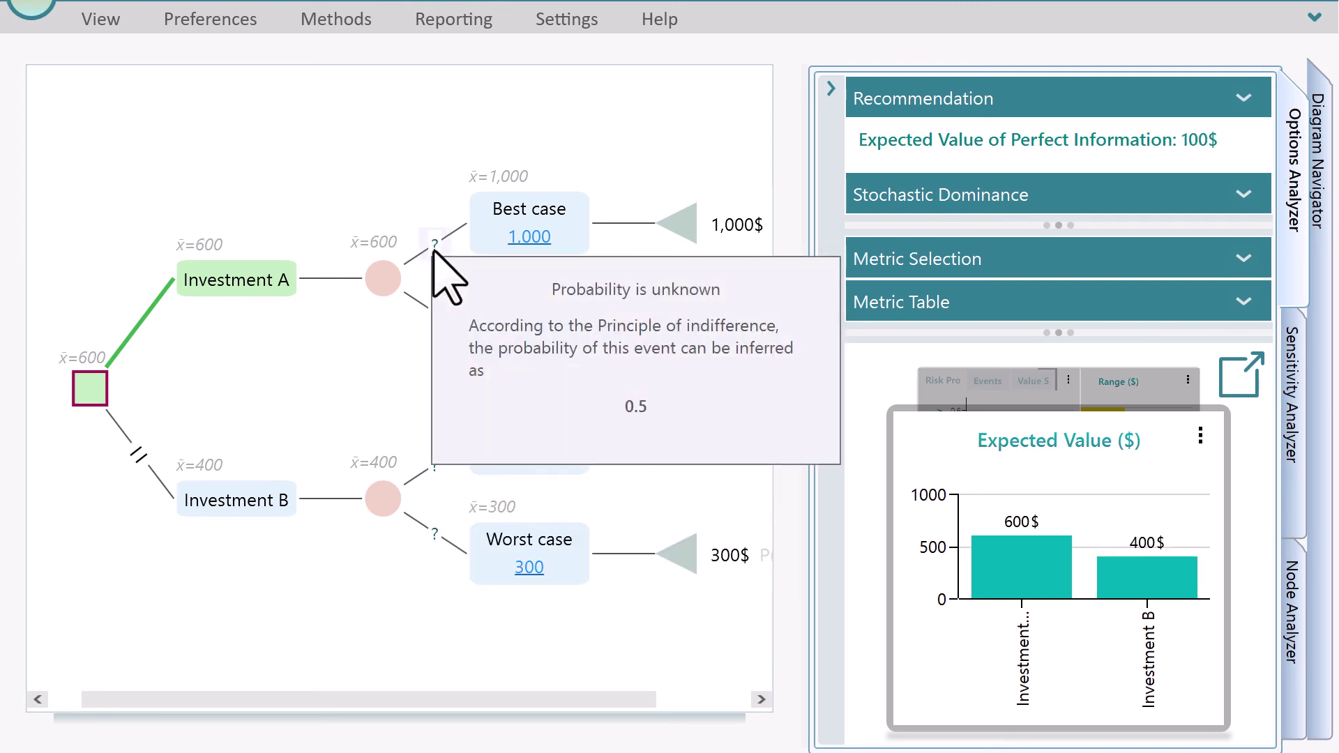
left_click(434, 252)
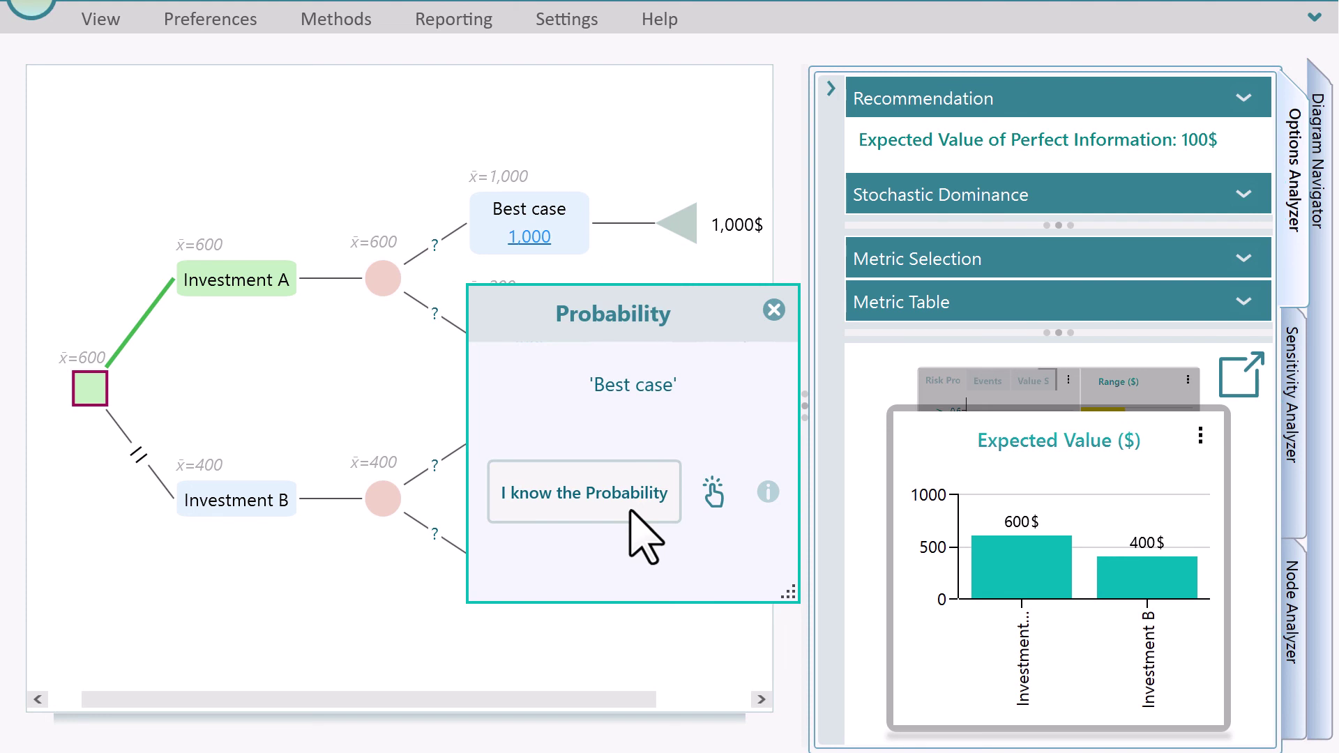
left_click(630, 515)
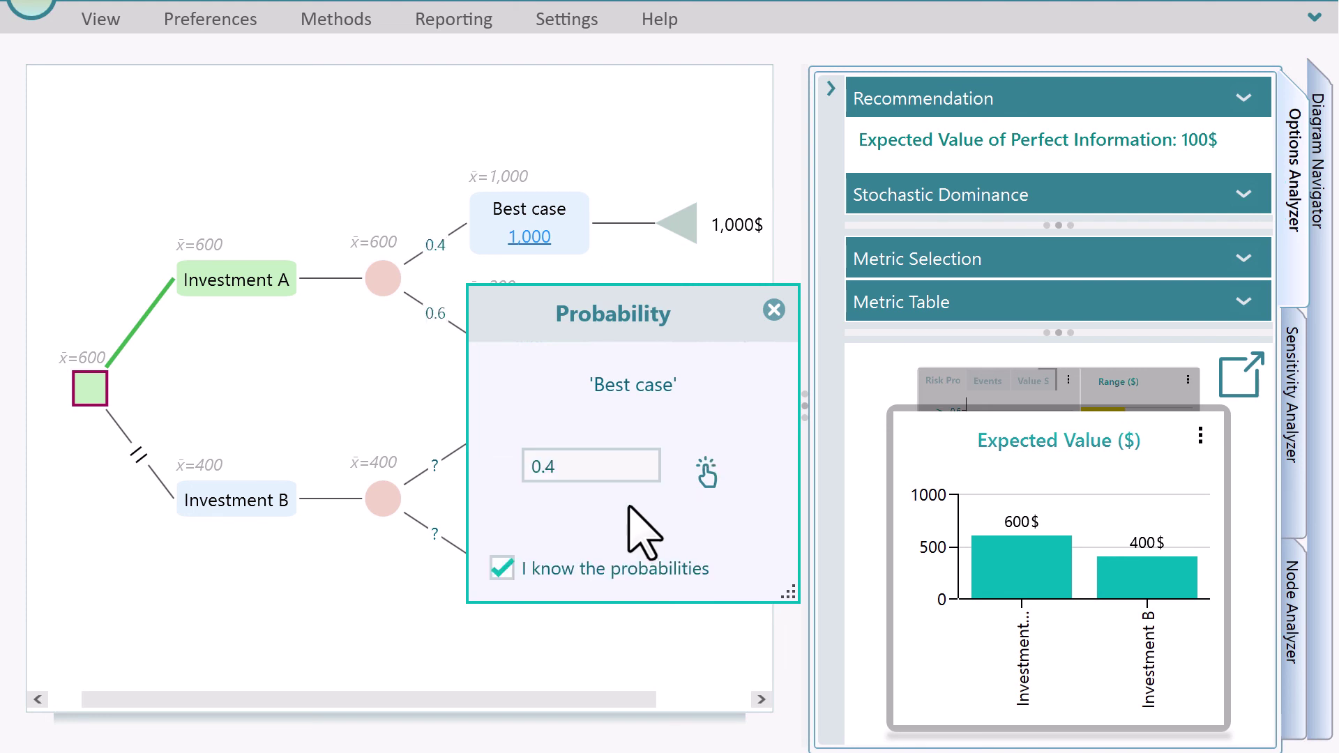
left_click(591, 570)
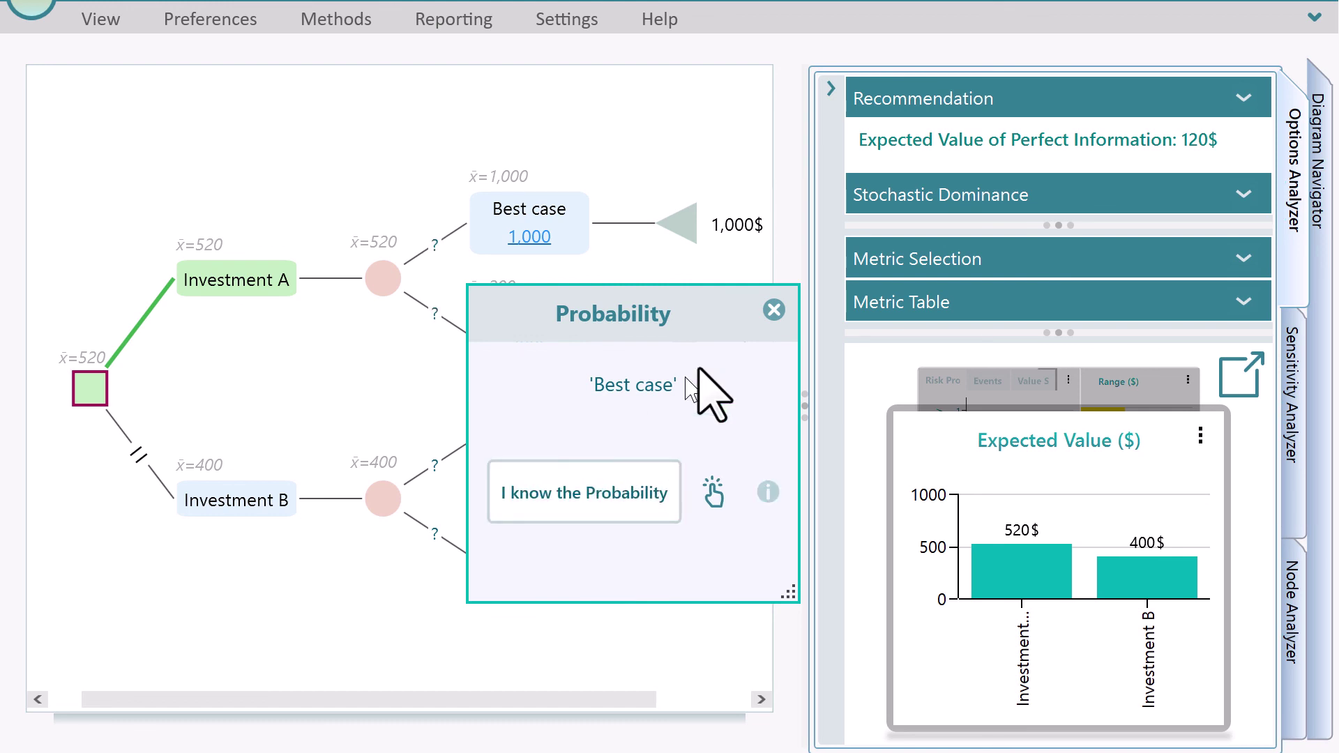
left_click(773, 311)
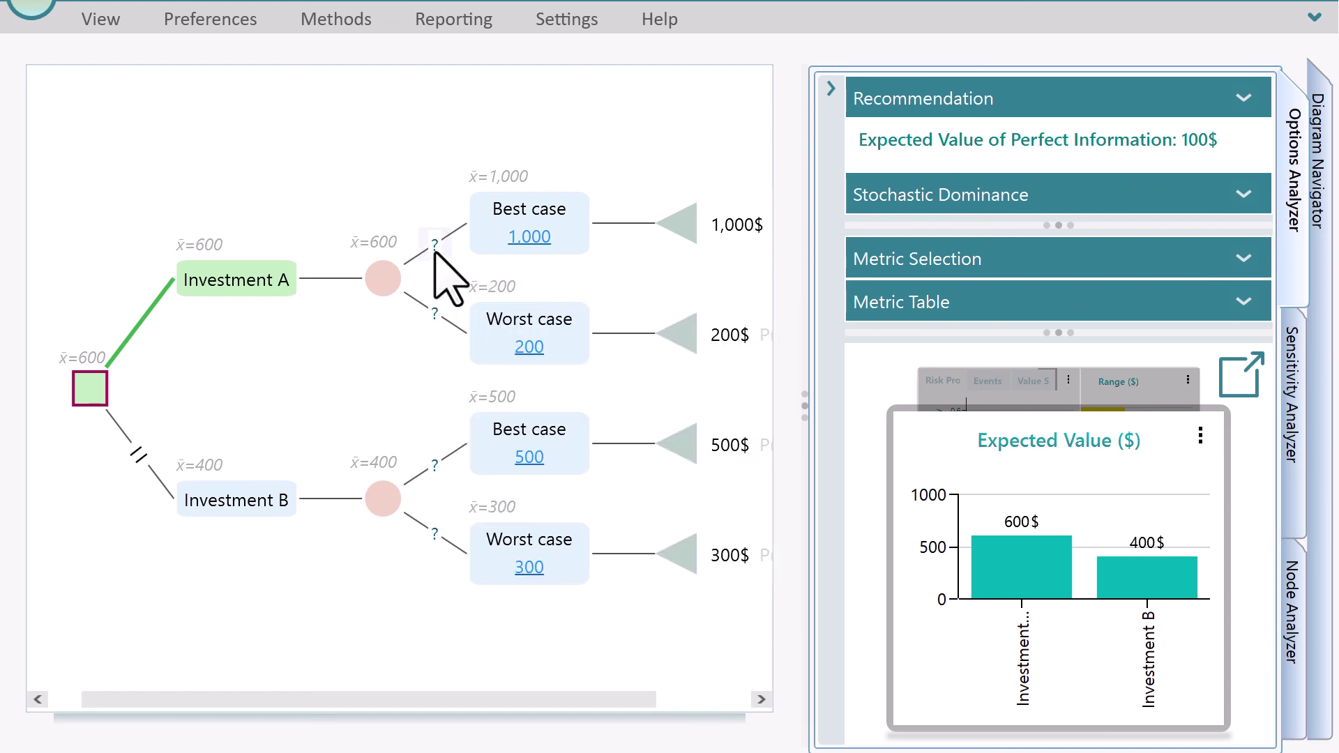
mouse_move(435, 253)
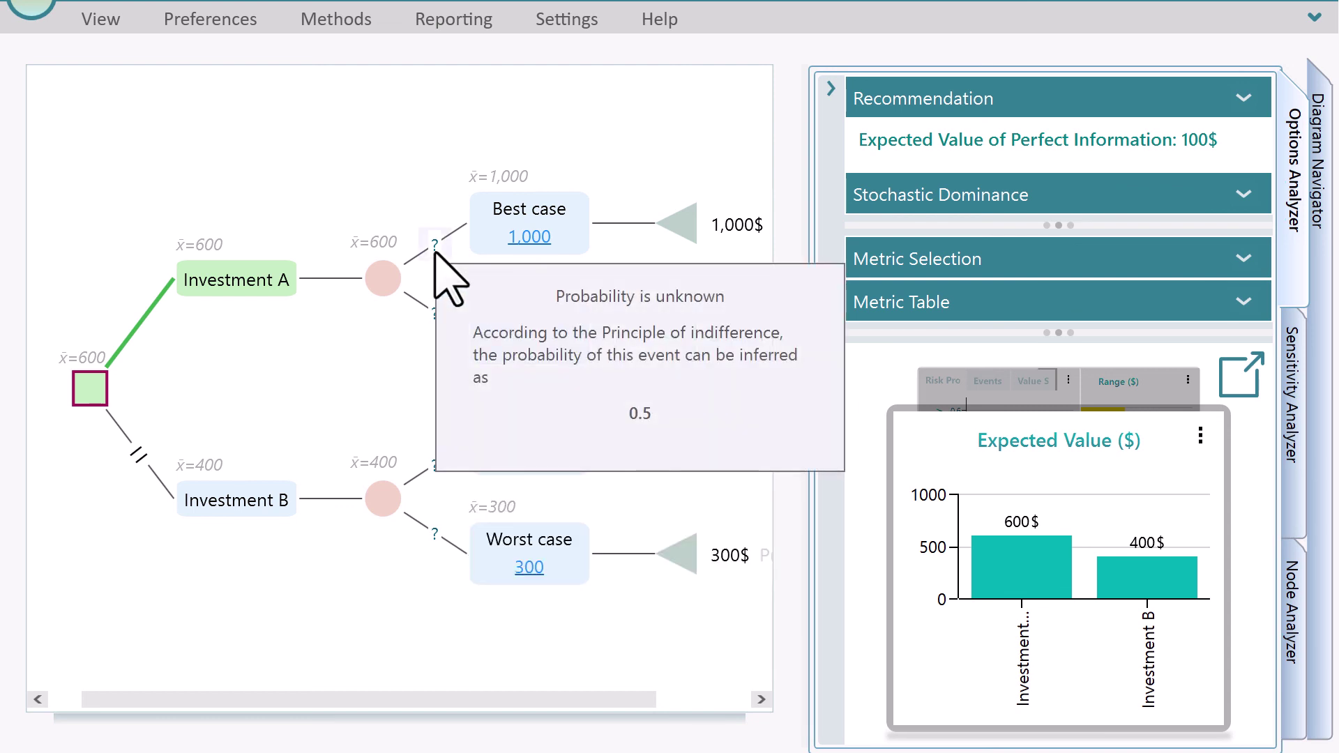